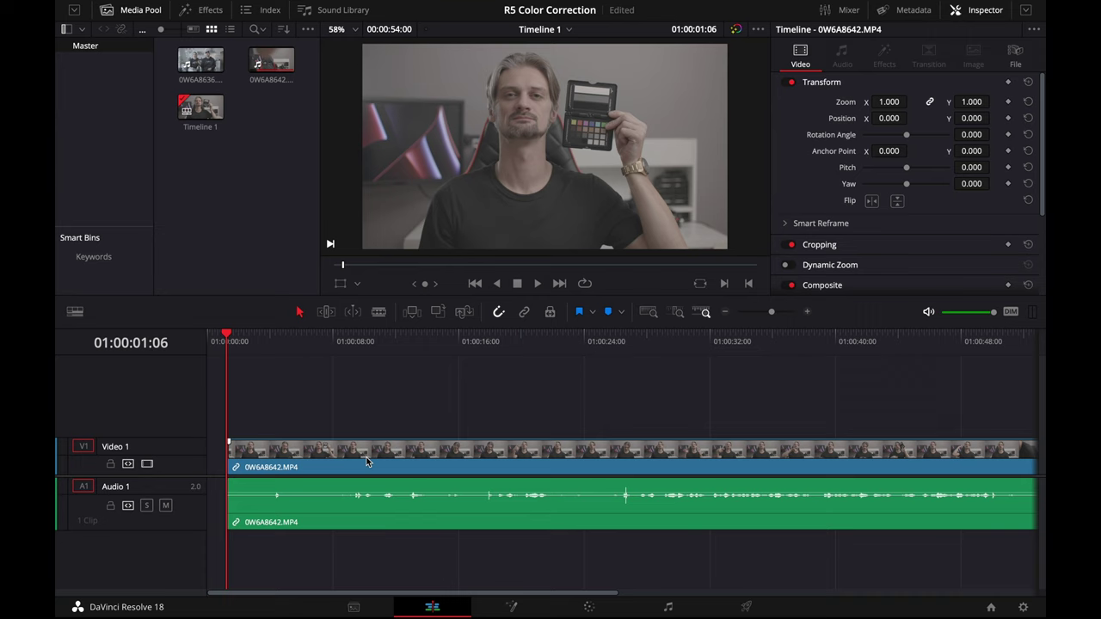
On the Color page, open Color Match and choose the X-Rite ColorChecker Passport Video chart
left_click(224, 333)
left_click(588, 608)
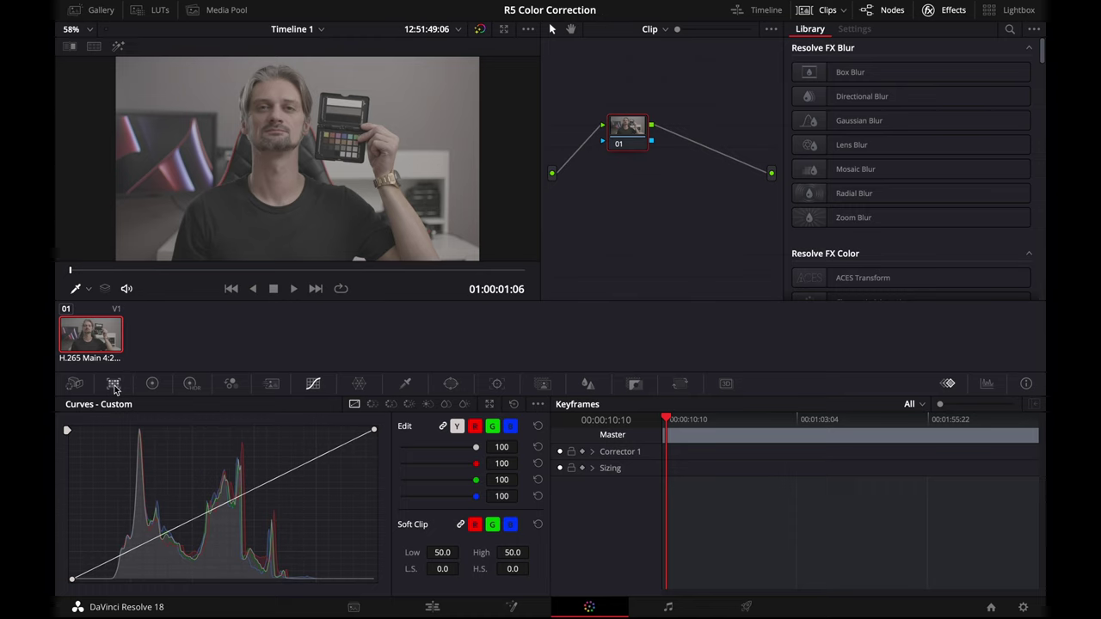
left_click(114, 385)
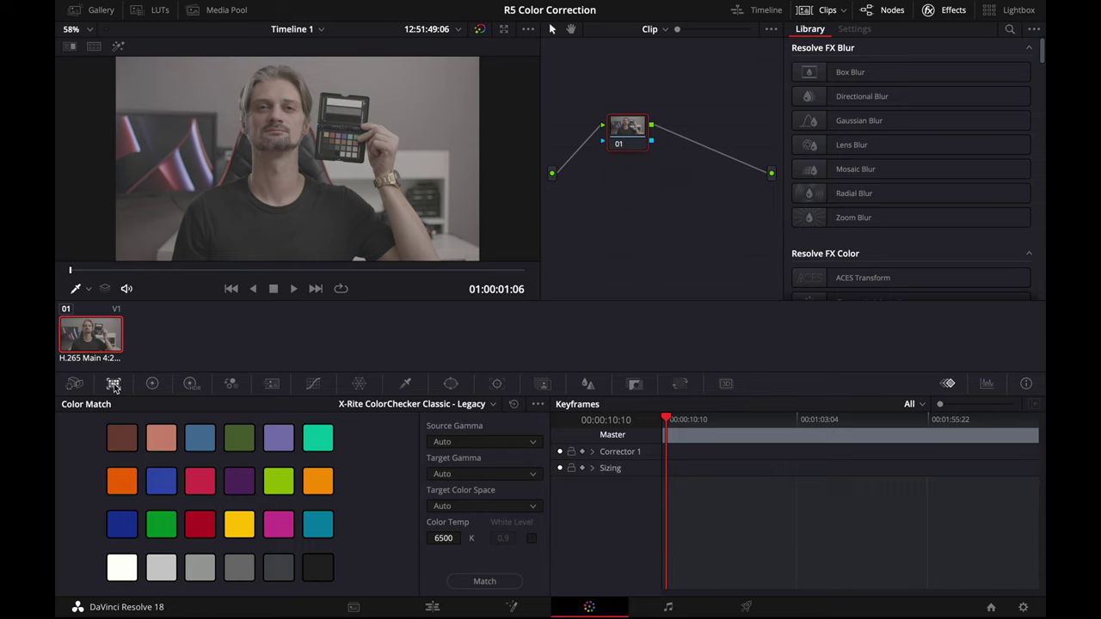
left_click(483, 406)
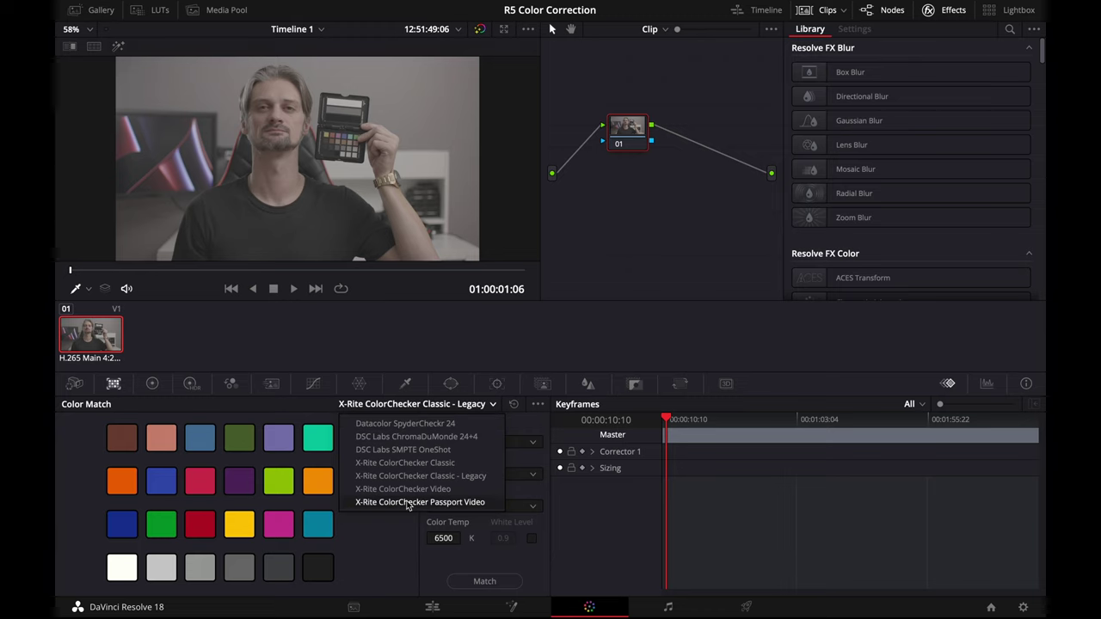
left_click(408, 502)
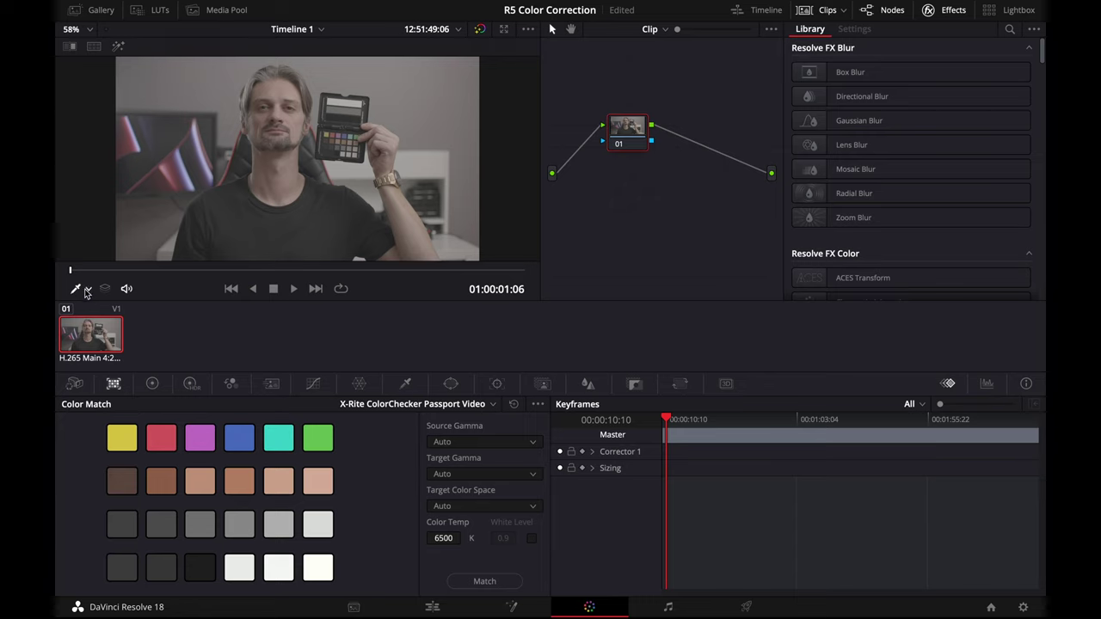
Turn on the Color Chart viewer overlay and drag its four corners onto the checker card
left_click(86, 291)
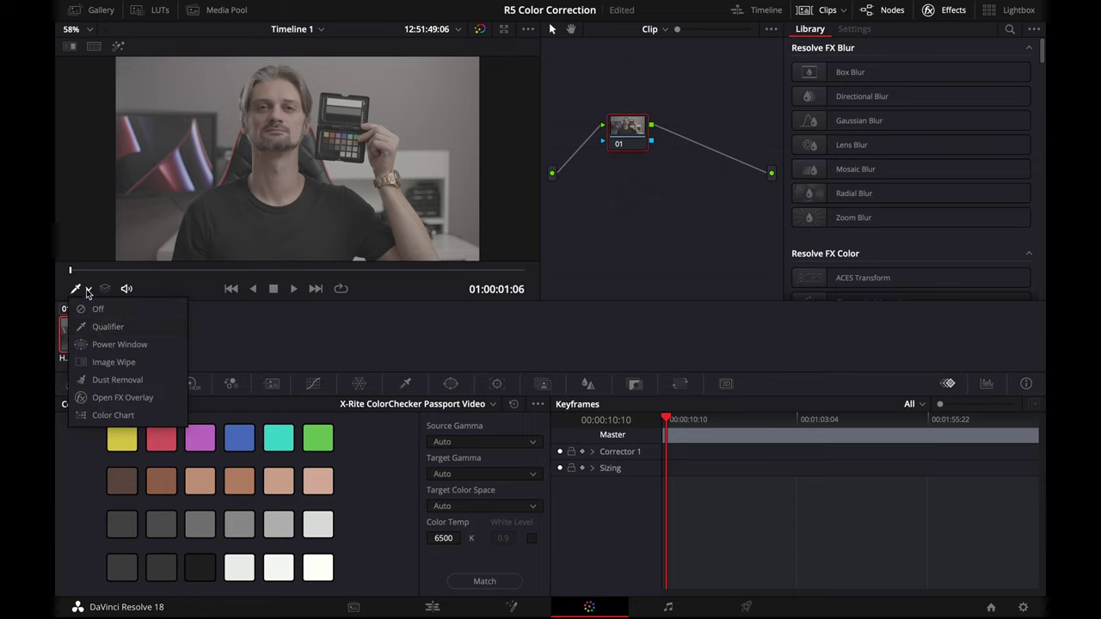
left_click(121, 416)
scroll(416, 128, "up", 4)
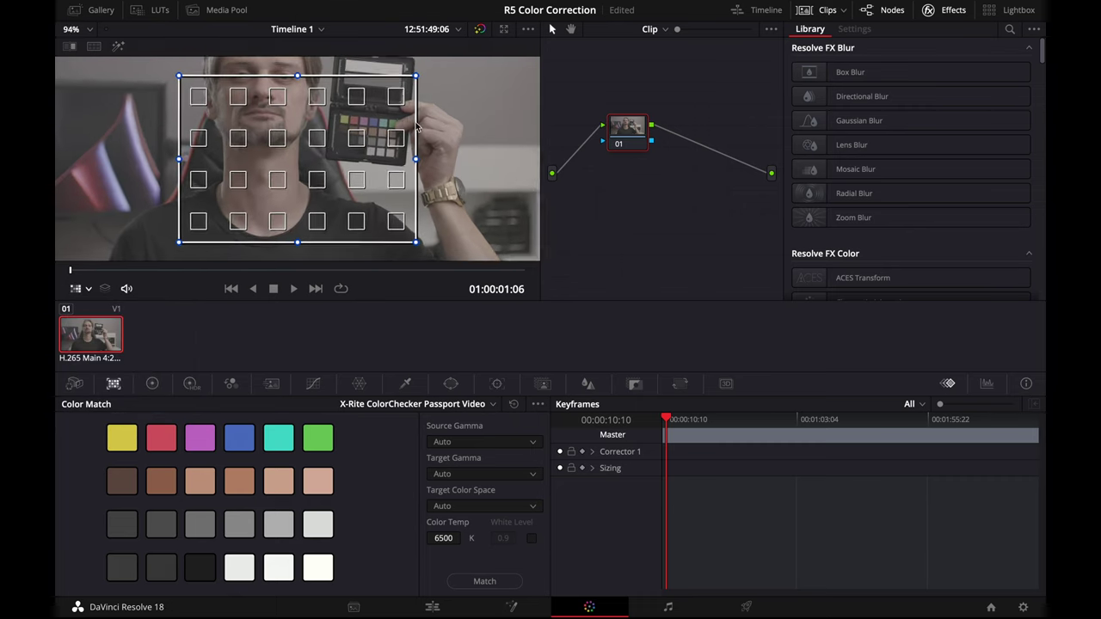
scroll(417, 127, "down", 1)
left_click_drag(411, 79, 394, 119)
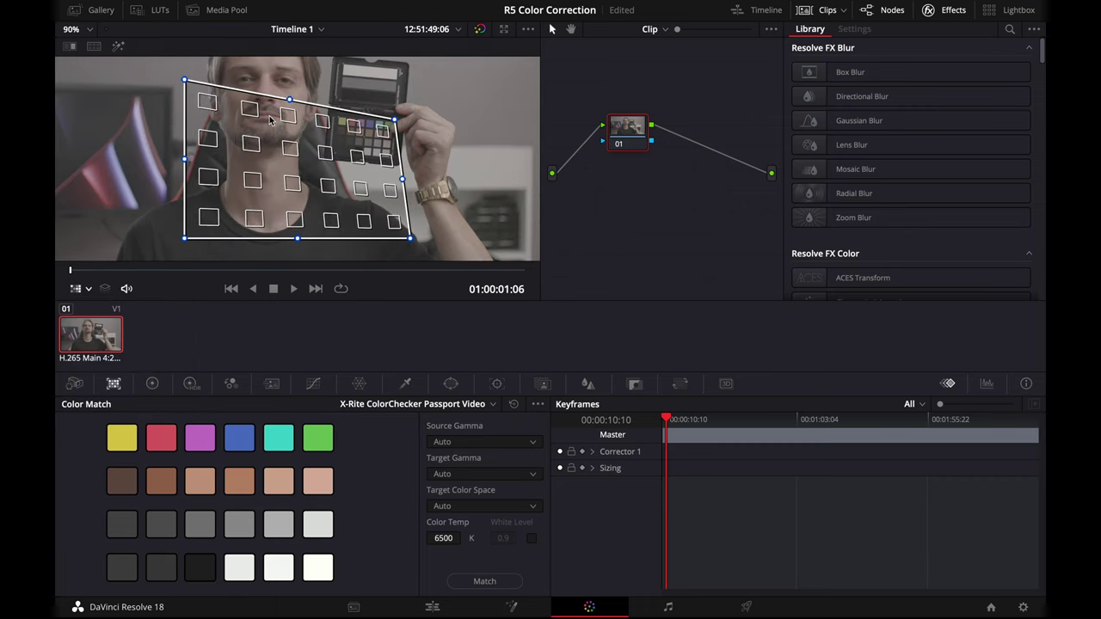
left_click_drag(186, 81, 330, 117)
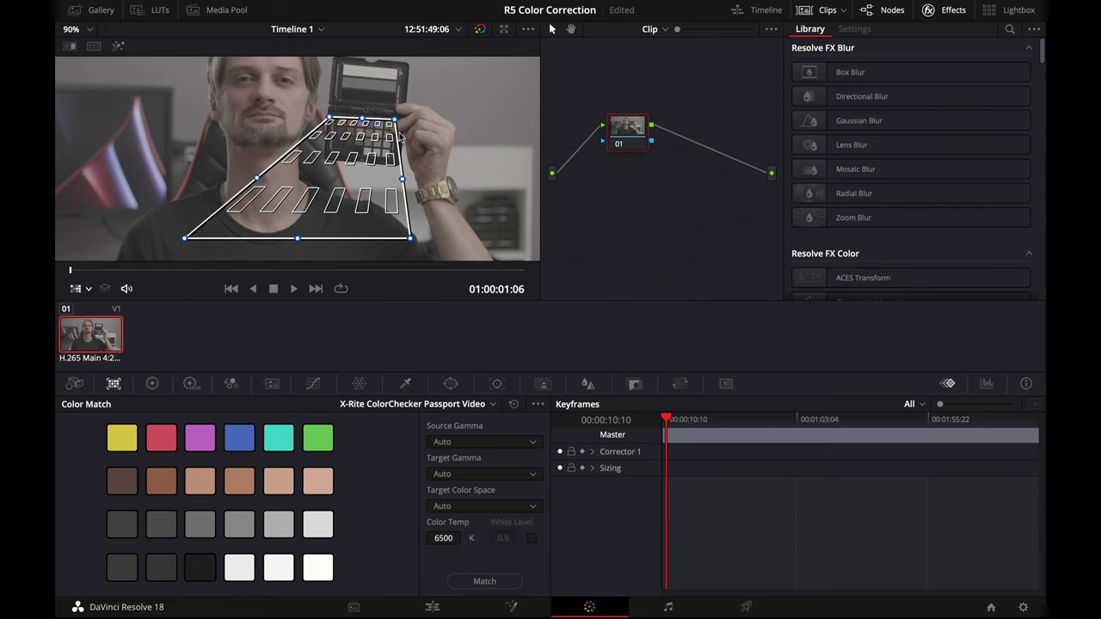
left_click_drag(183, 238, 333, 150)
left_click_drag(410, 239, 389, 156)
Zoom in and refine the grid corners so each box sits on a card swatch
scroll(388, 129, "up", 5)
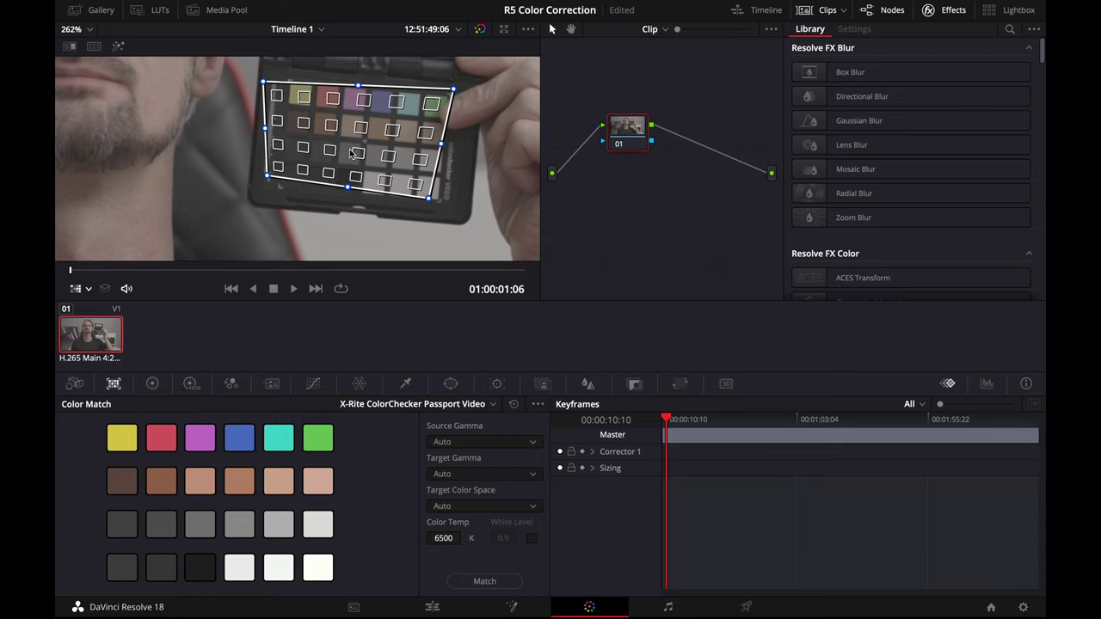
scroll(207, 165, "down", 3)
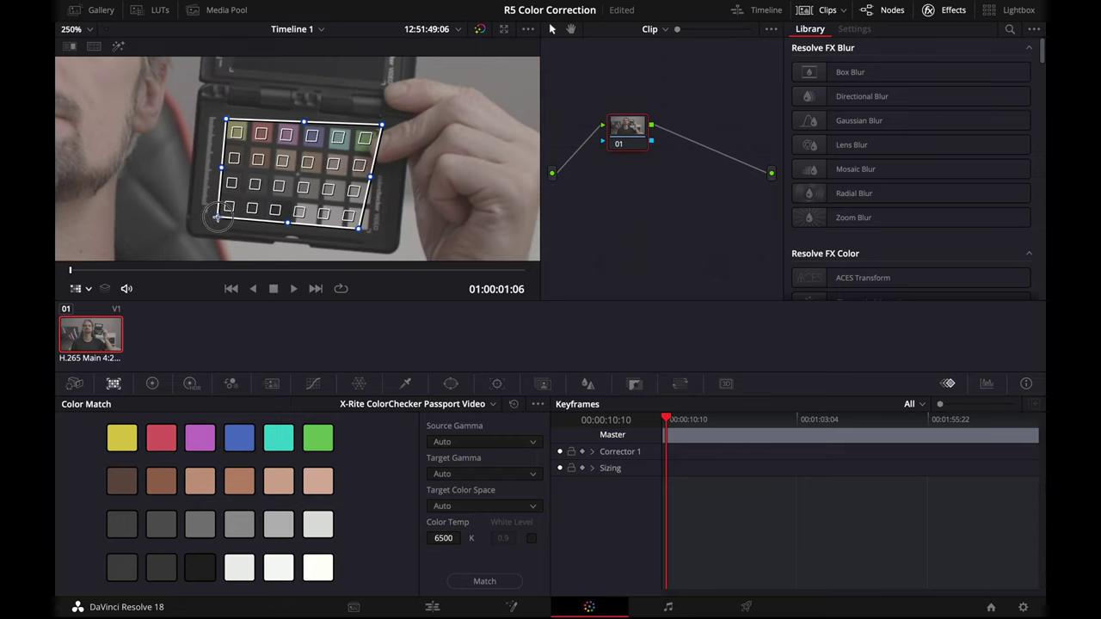
left_click_drag(348, 219, 367, 231)
scroll(383, 125, "up", 8)
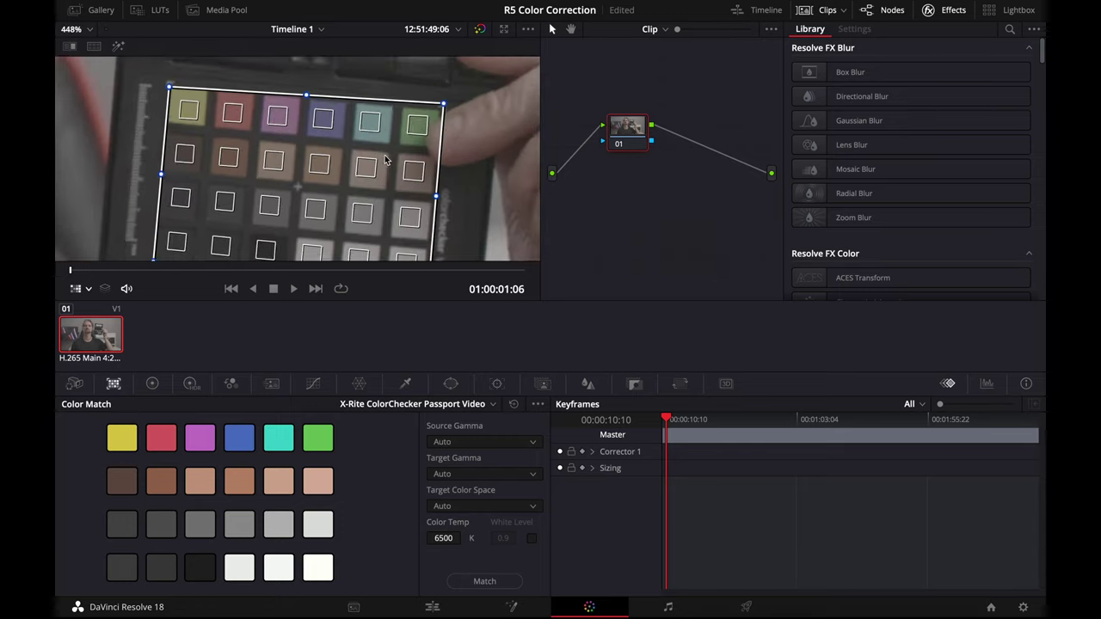
left_click_drag(493, 83, 488, 85)
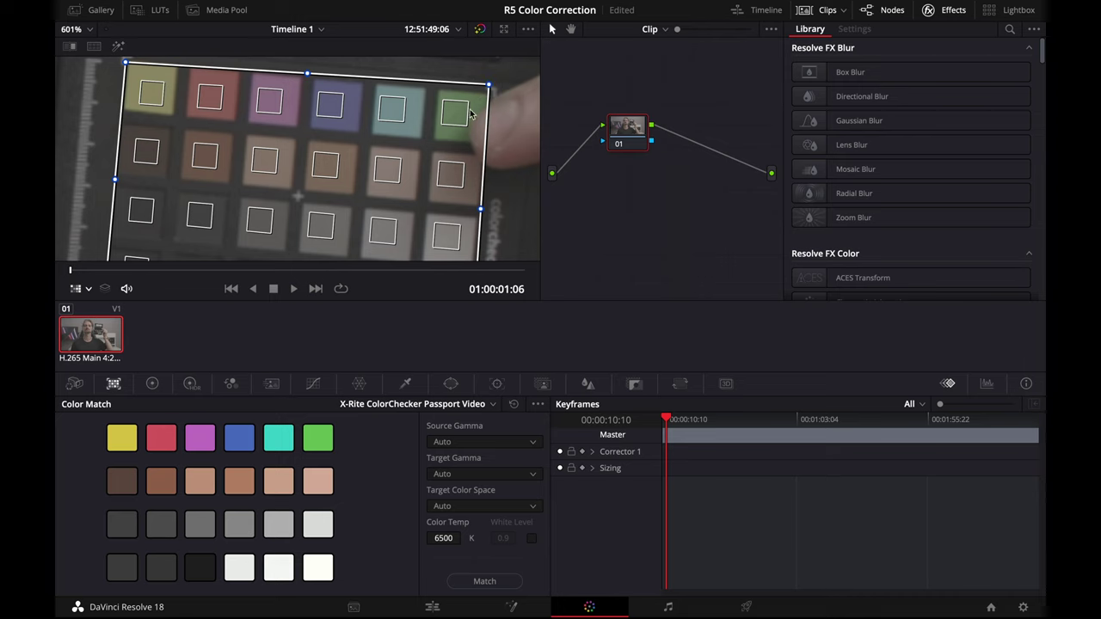
scroll(155, 254, "down", 4)
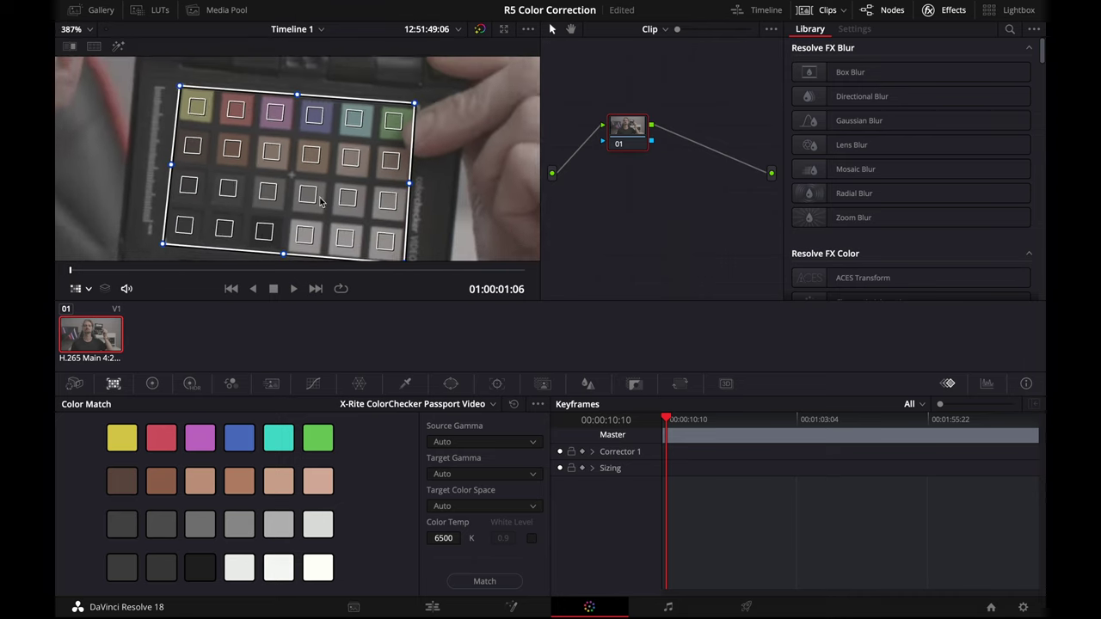
scroll(455, 126, "up", 8)
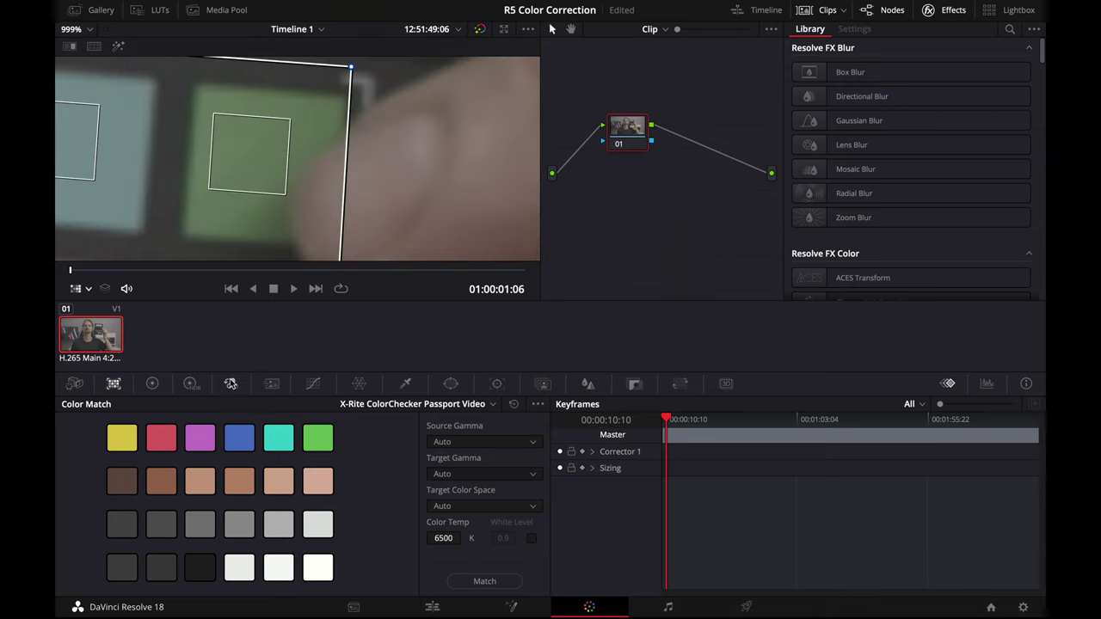
scroll(158, 169, "down", 10)
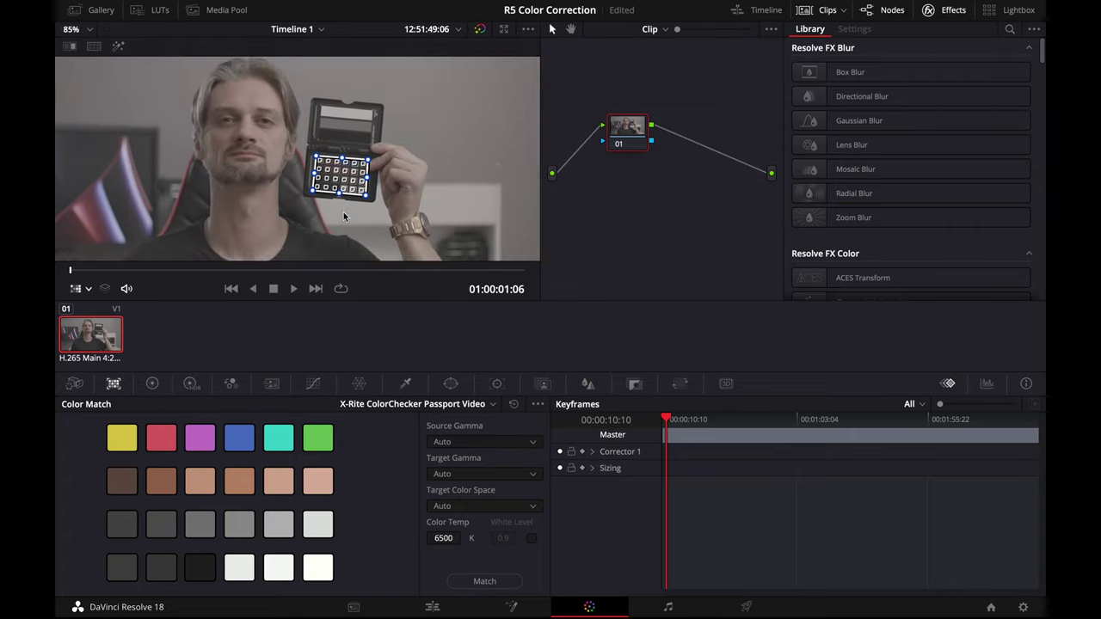
scroll(344, 216, "up", 6)
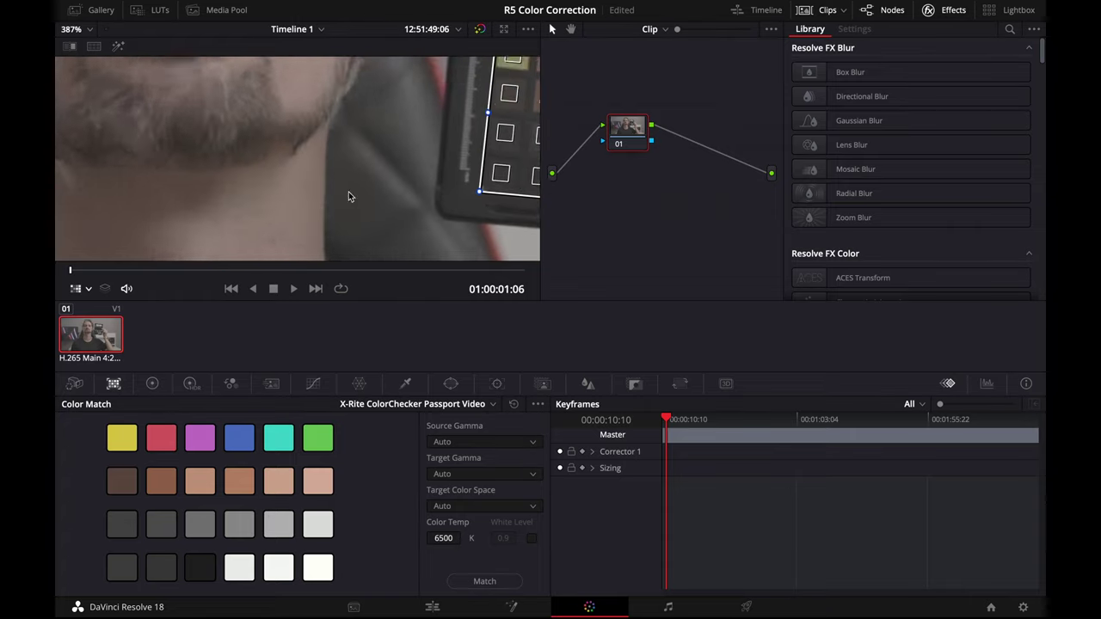
left_click_drag(348, 196, 205, 165)
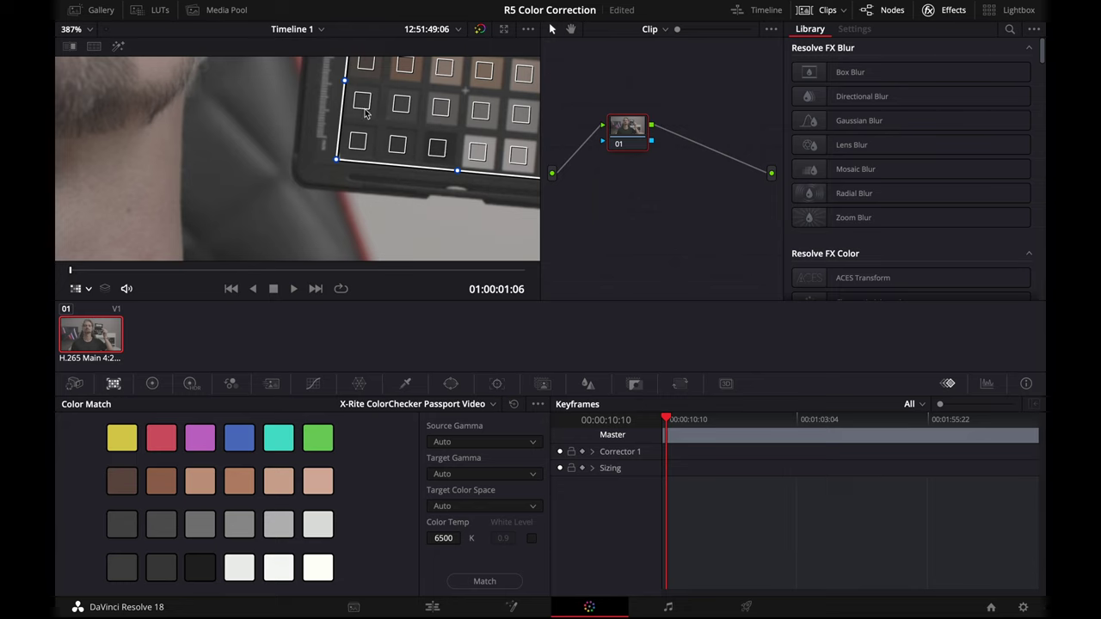
scroll(432, 163, "down", 10)
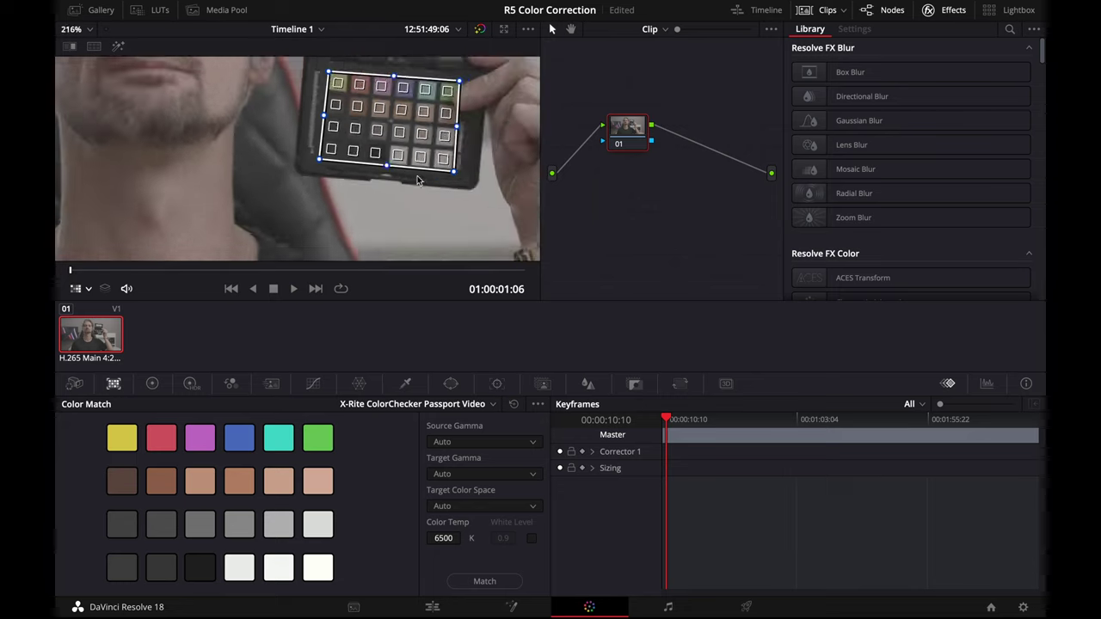
Set Source and Target Gamma to Canon Log 3 and Target Color Space to Rec.709
left_click(480, 443)
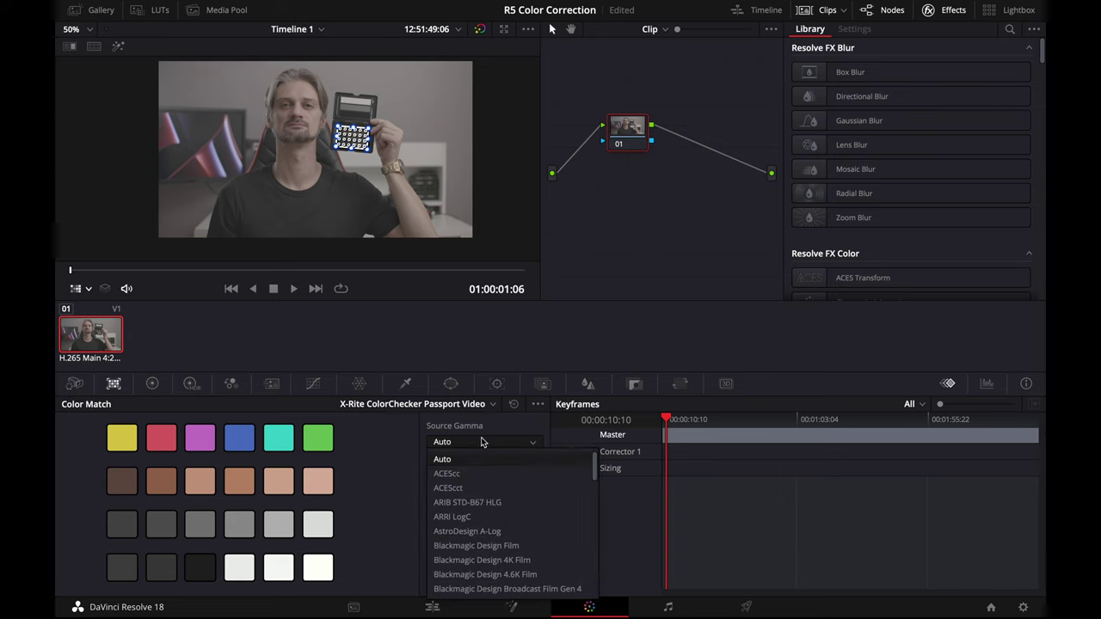
scroll(491, 516, "down", 3)
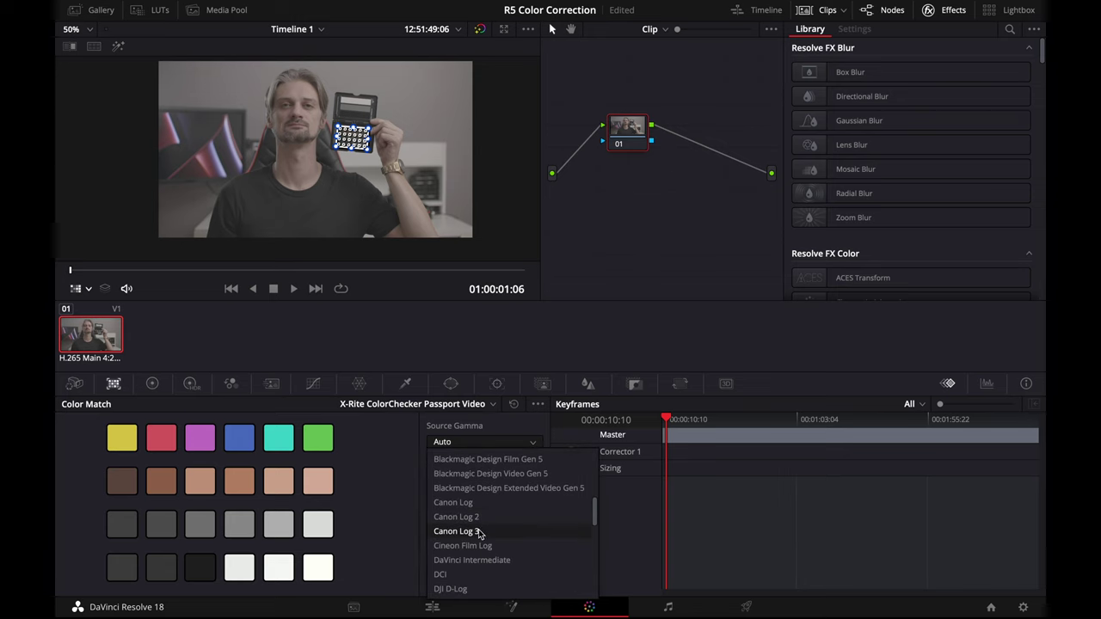
left_click(480, 532)
left_click(456, 471)
scroll(461, 478, "down", 10)
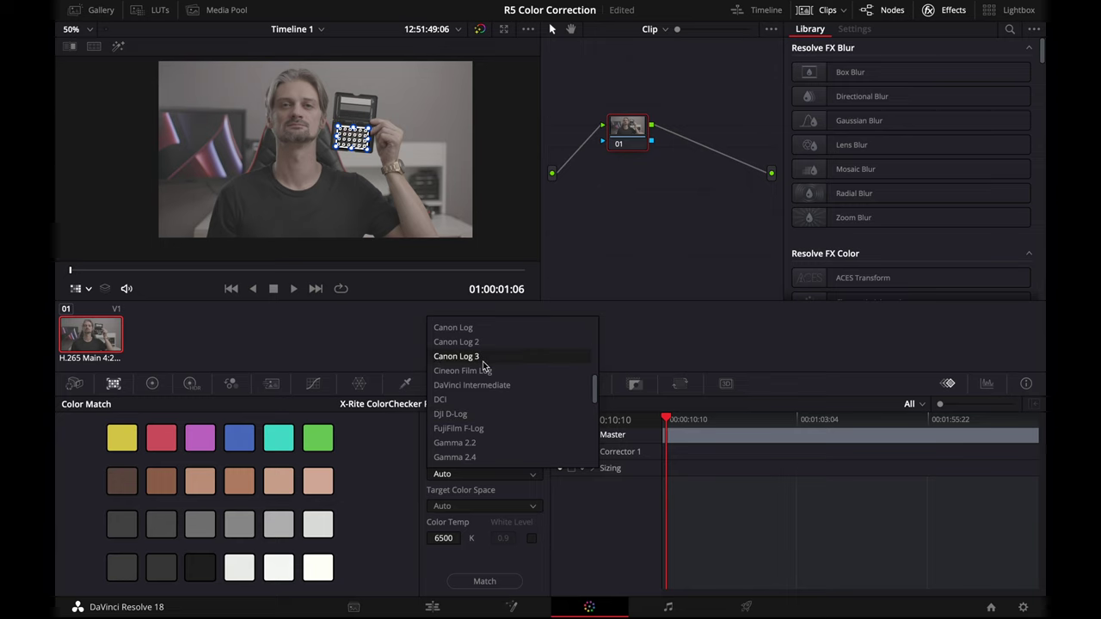
left_click(483, 360)
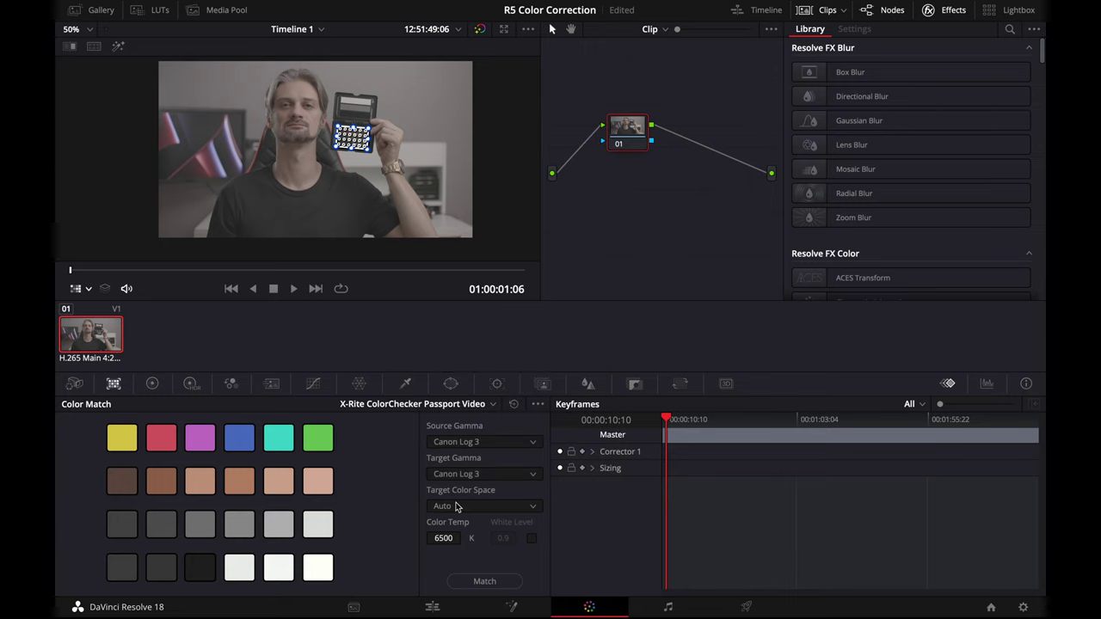
left_click(457, 507)
scroll(486, 452, "down", 8)
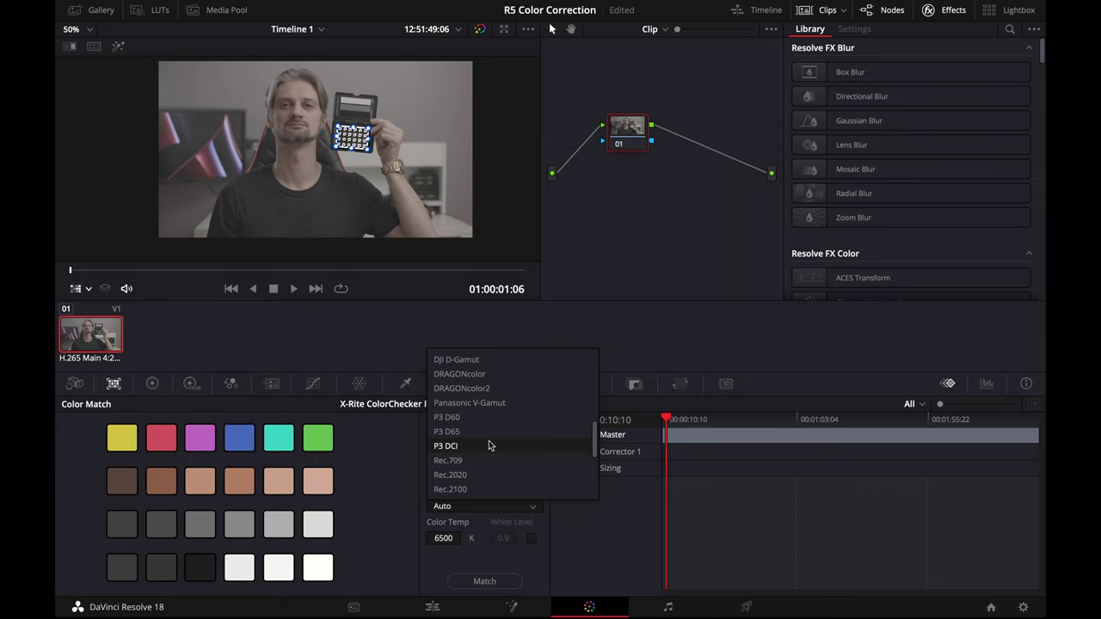
scroll(489, 446, "down", 2)
left_click(461, 380)
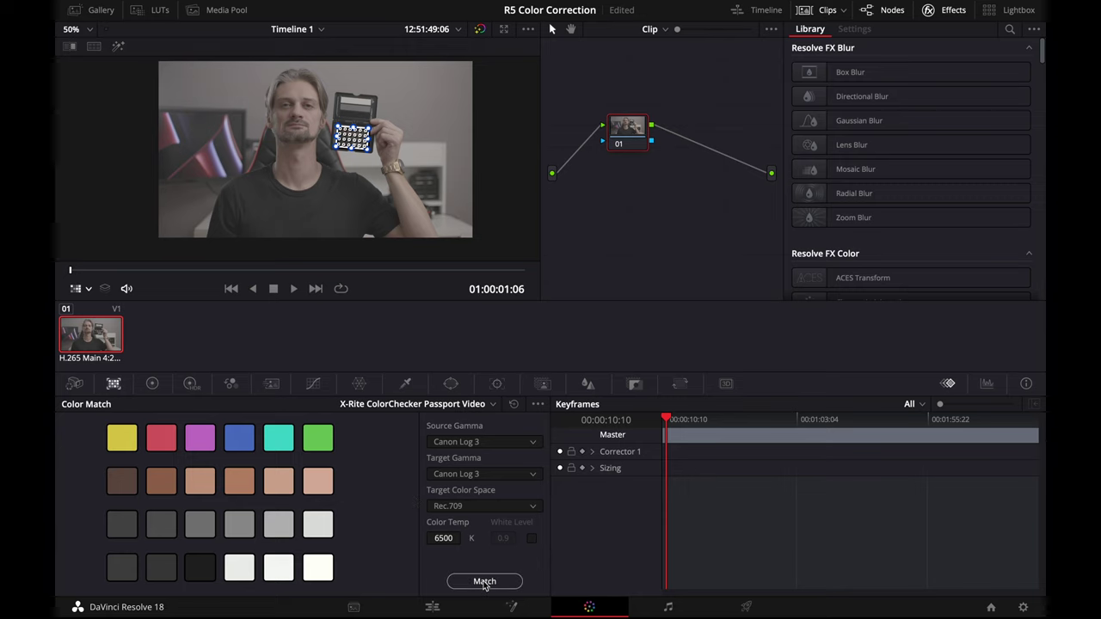
Match the clip to the chart, then enable White Level at 0.7 and match again
left_click(484, 582)
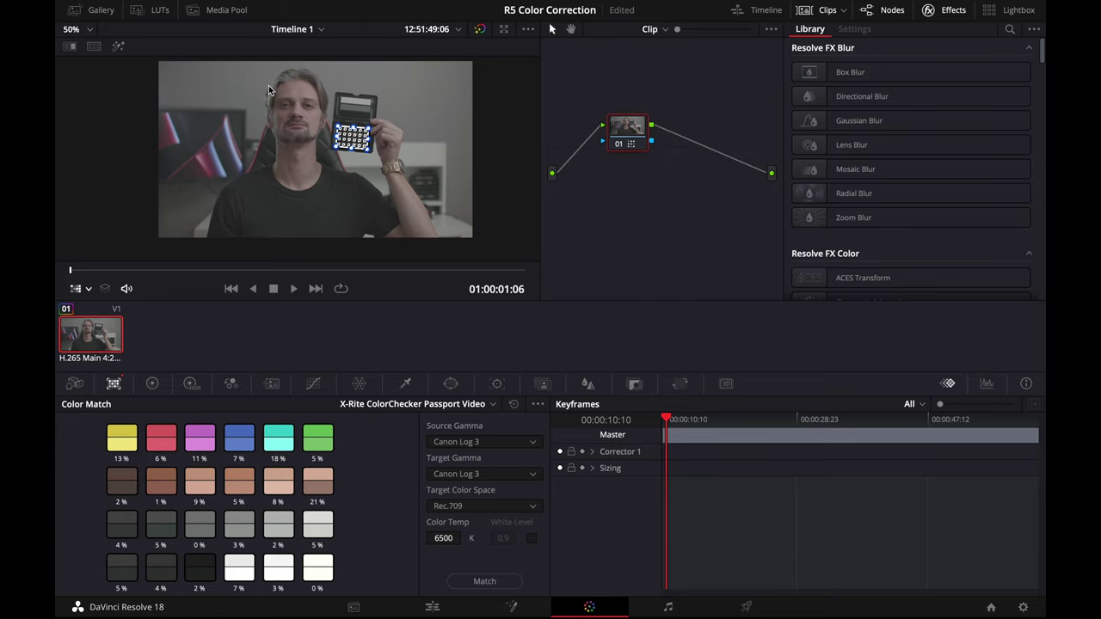
left_click(531, 540)
left_click_drag(502, 540, 487, 542)
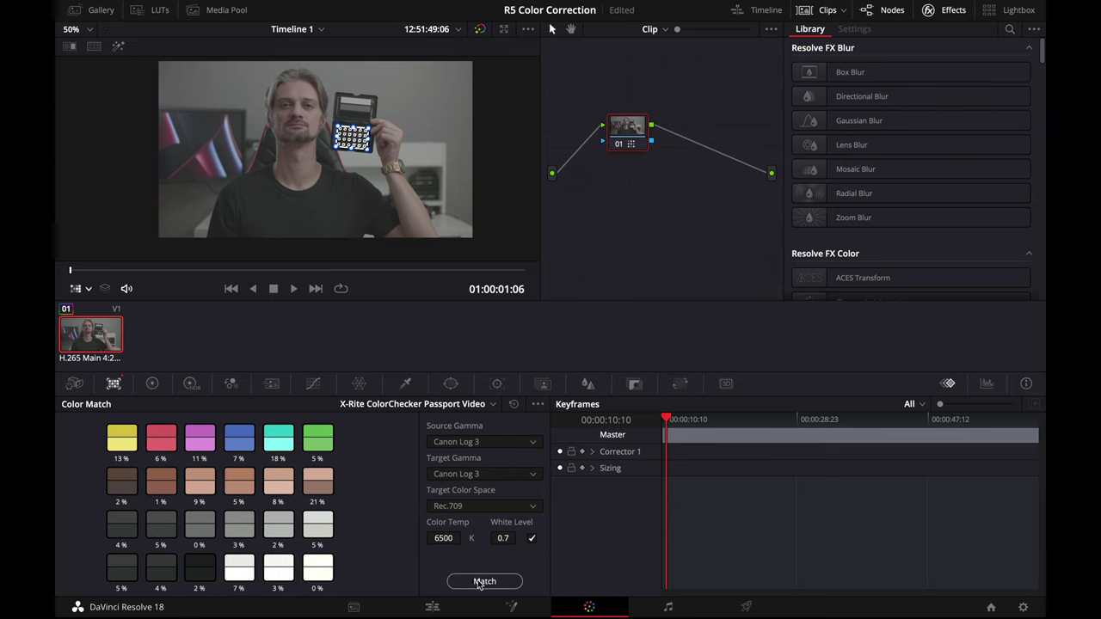
left_click(483, 581)
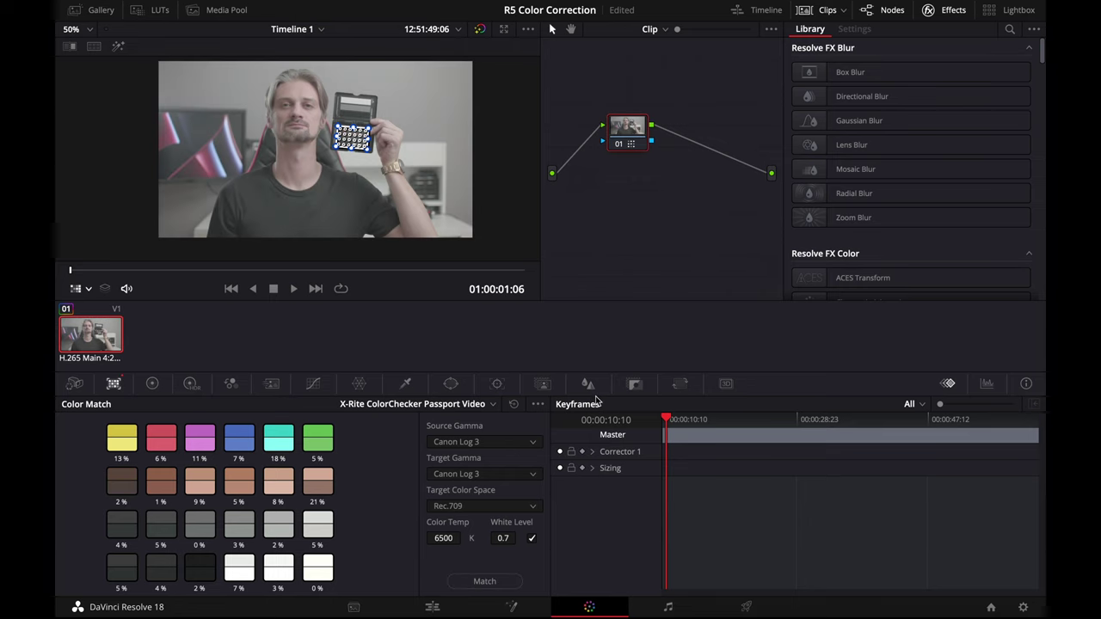
Add node 02, turn the chart overlay off, and draw a contrast S-curve in Curves
key("alt+s")
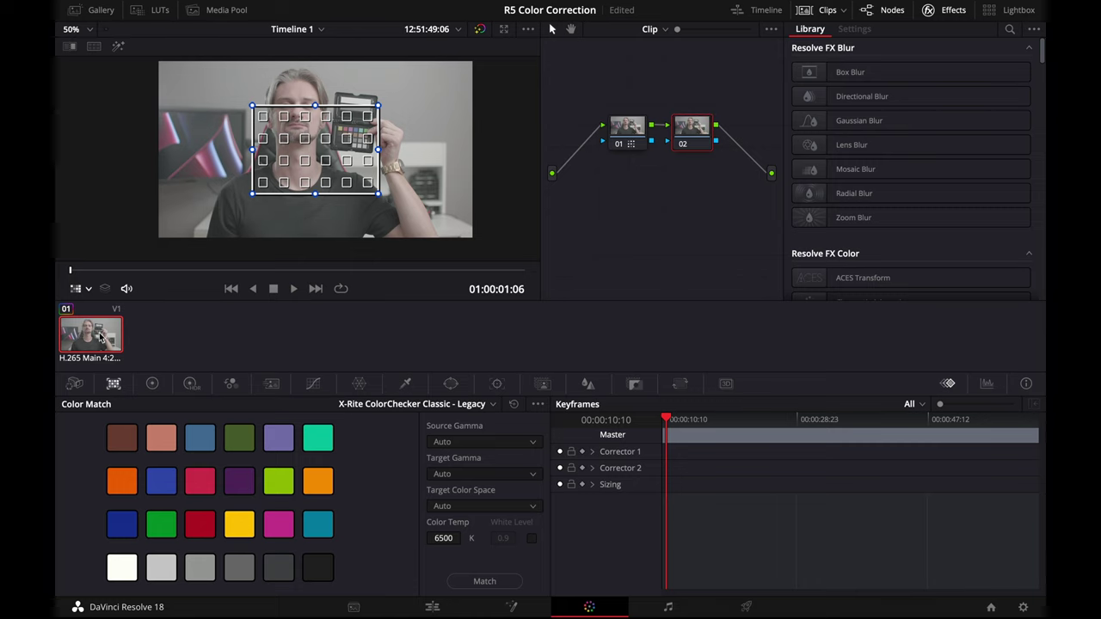
left_click(88, 293)
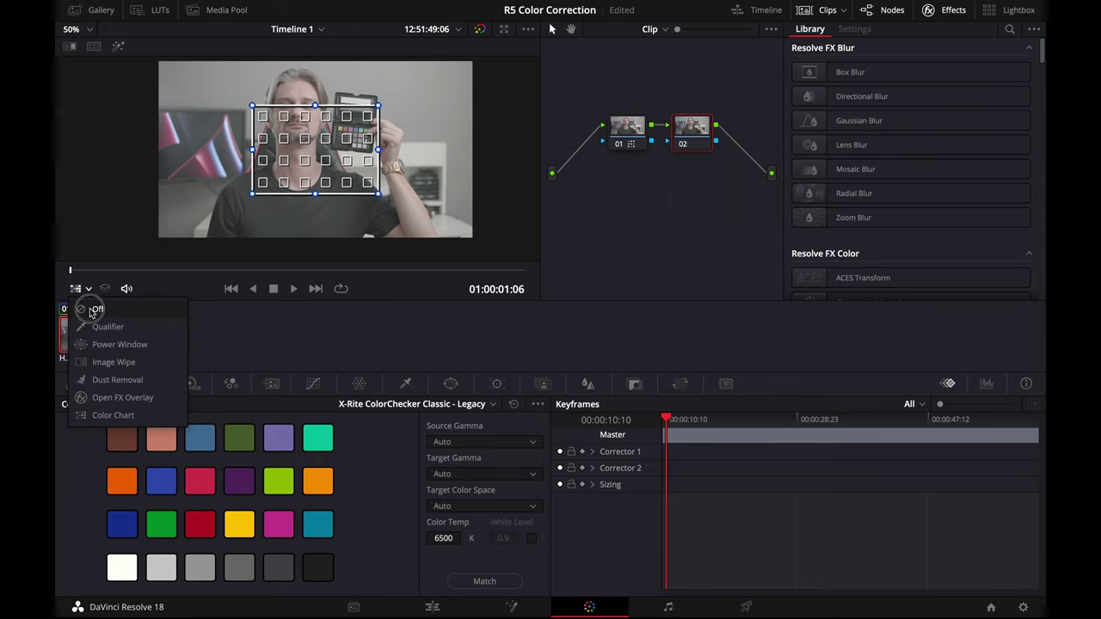
left_click(84, 308)
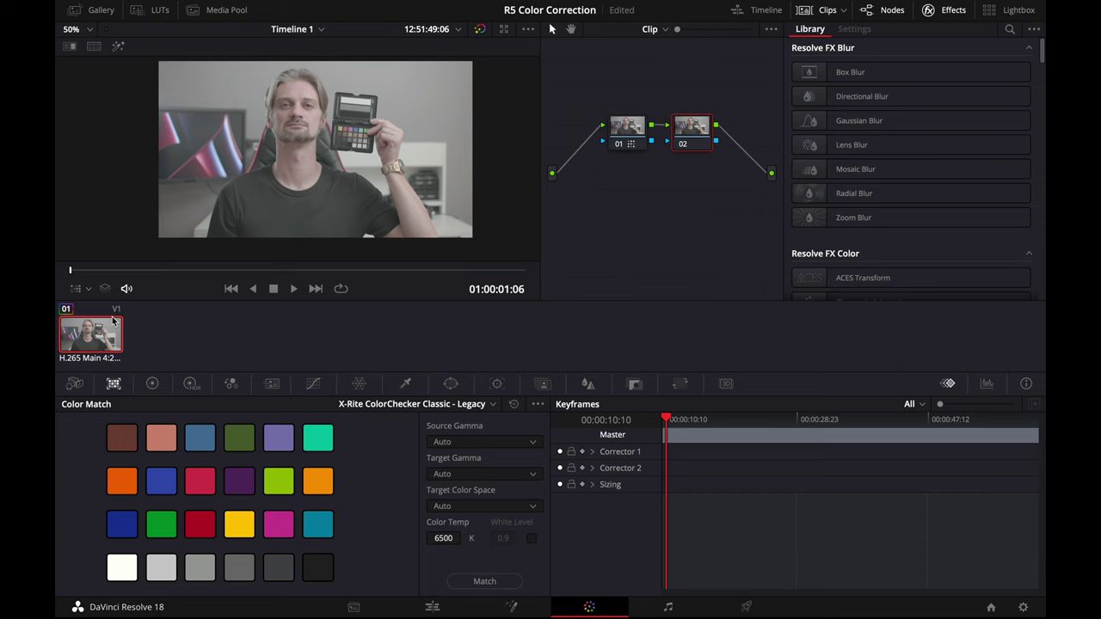
left_click(315, 389)
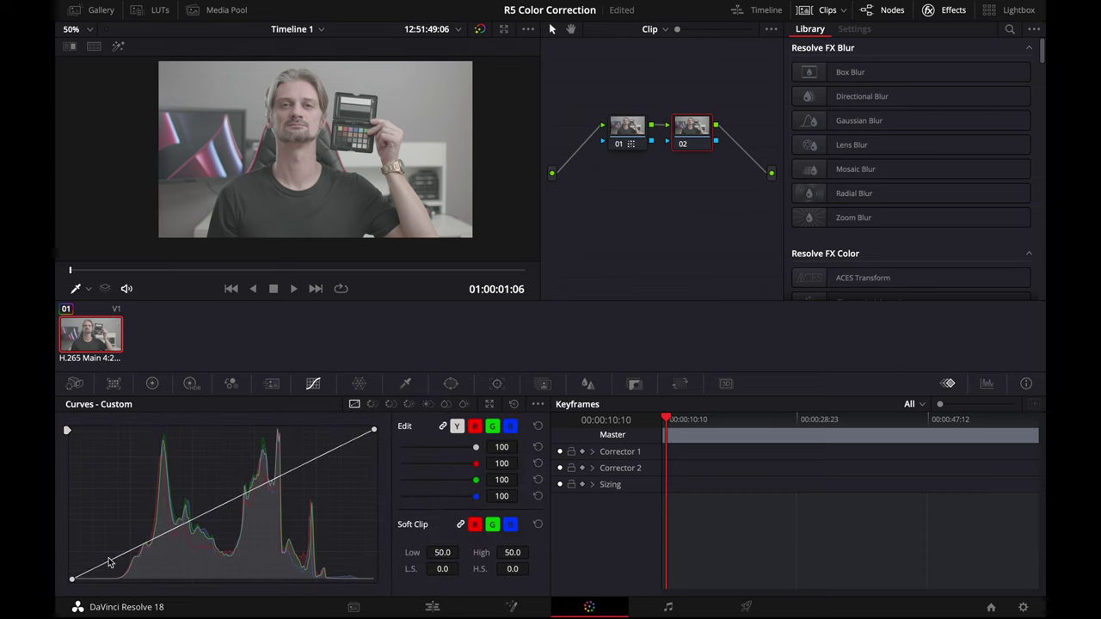
left_click_drag(92, 573, 111, 571)
left_click_drag(335, 453, 330, 438)
left_click_drag(112, 569, 128, 574)
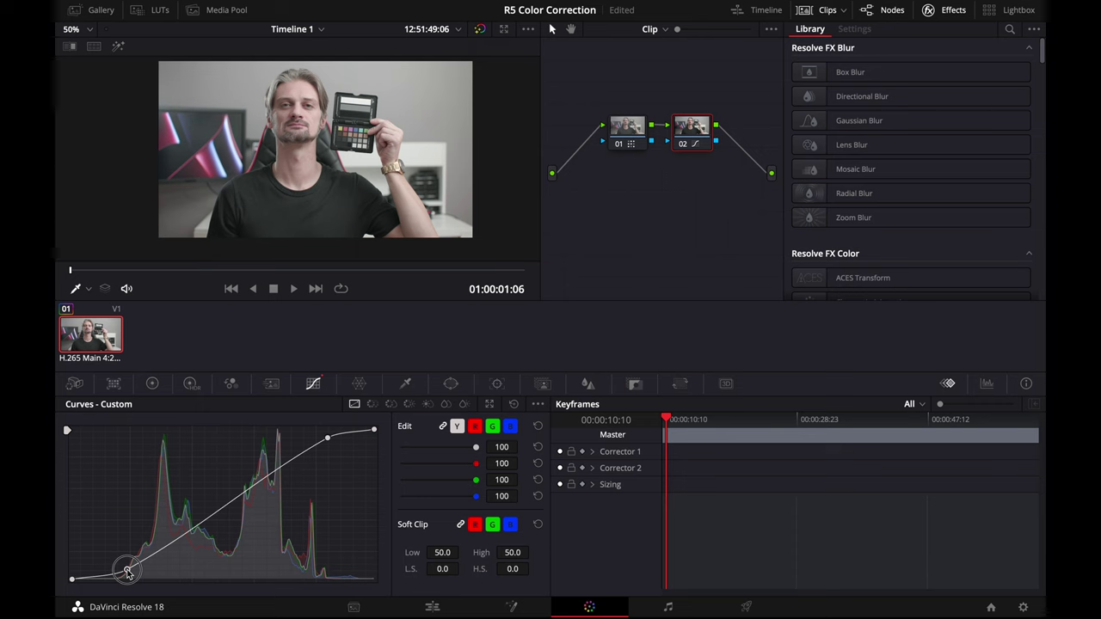
Add node 03 and raise Saturation to 61.80 in the Primaries wheels
key("alt+s")
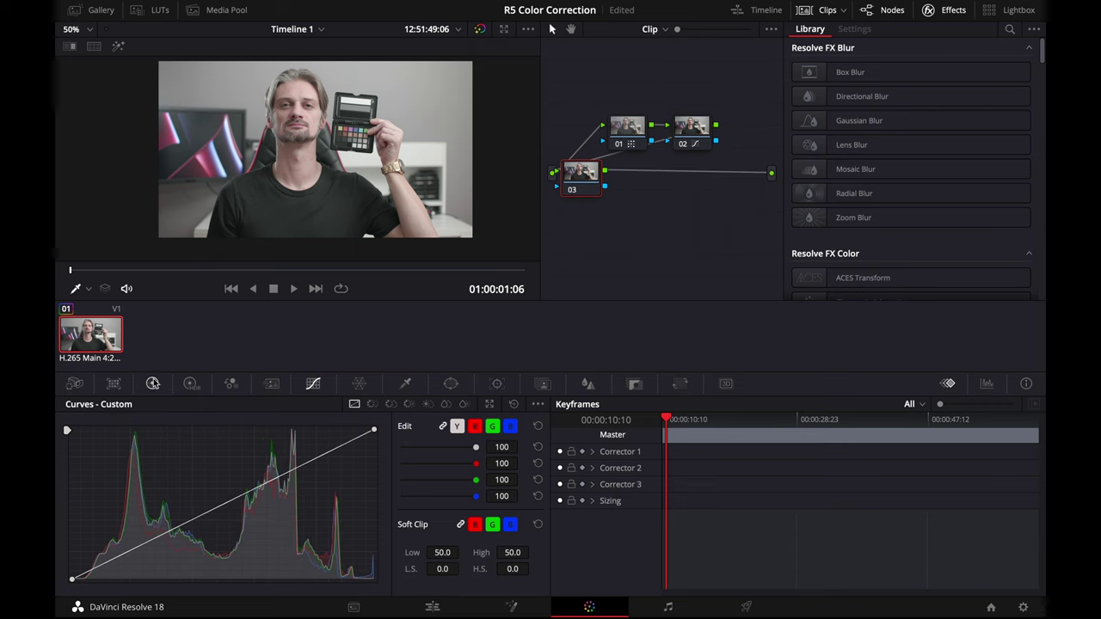
left_click(152, 384)
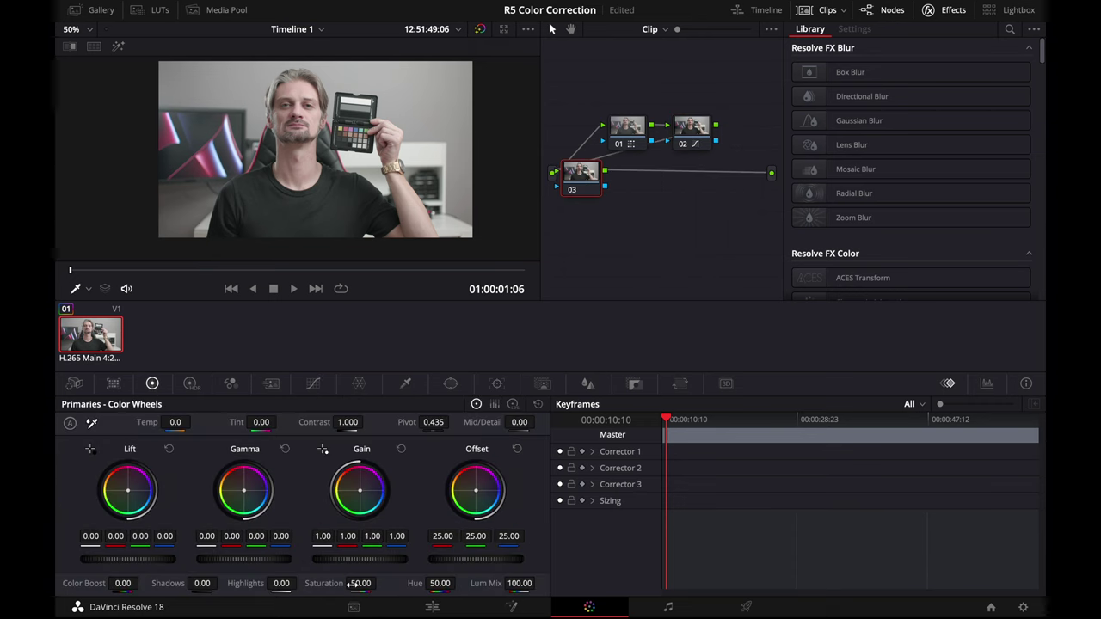
left_click_drag(353, 583, 399, 585)
Show the Waveform scope, move node 03 toward node 02, and scrub to the grey-card frame at 01:00:06:14
left_click(989, 384)
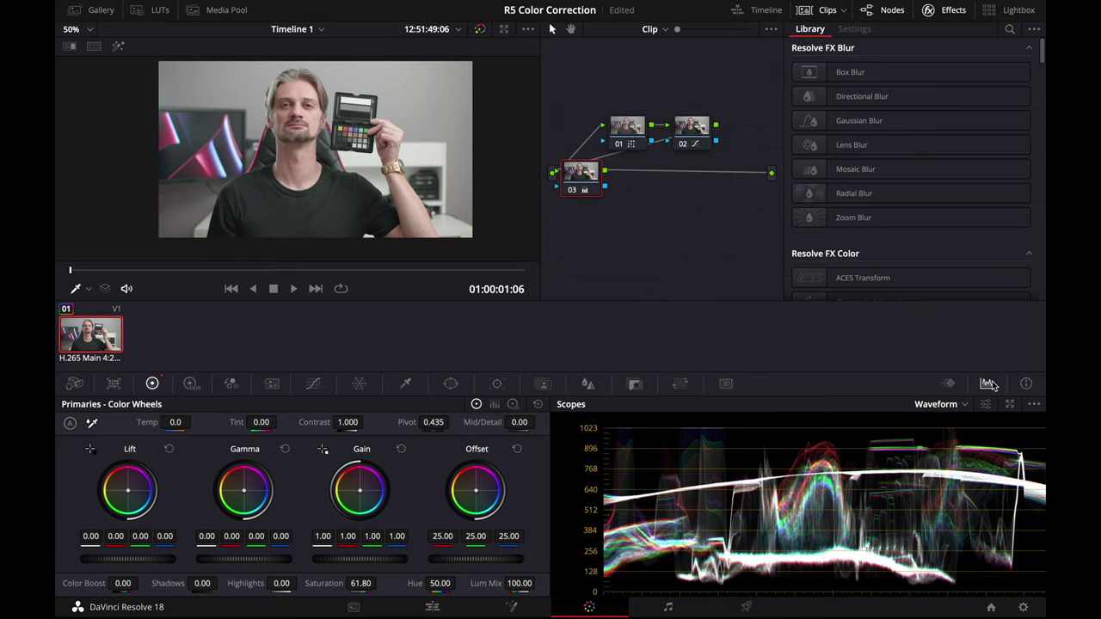
left_click(962, 405)
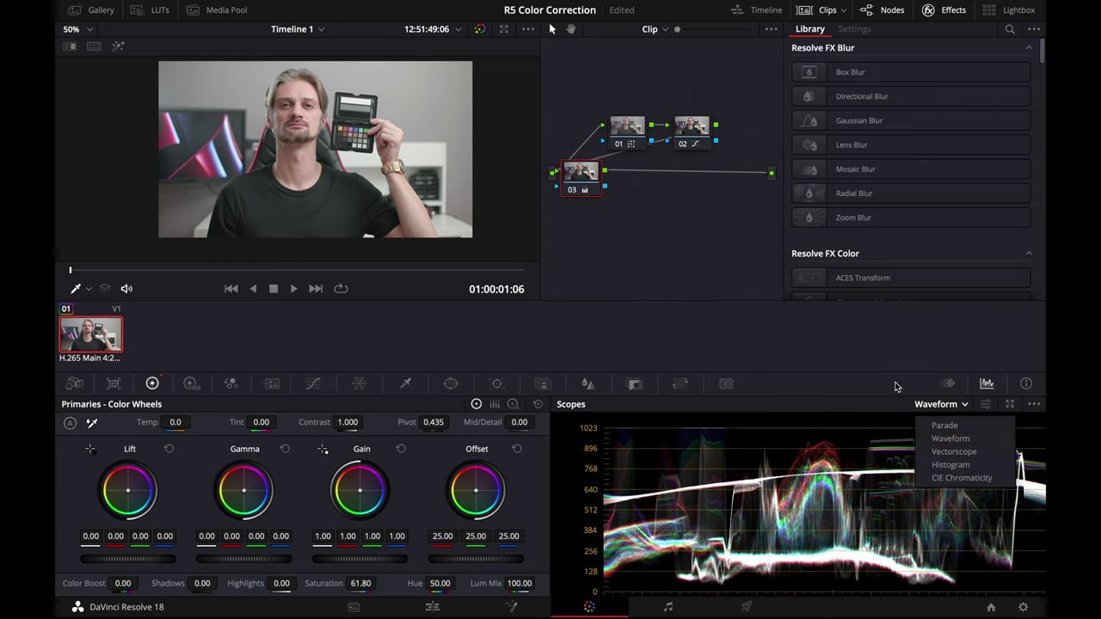
left_click(953, 440)
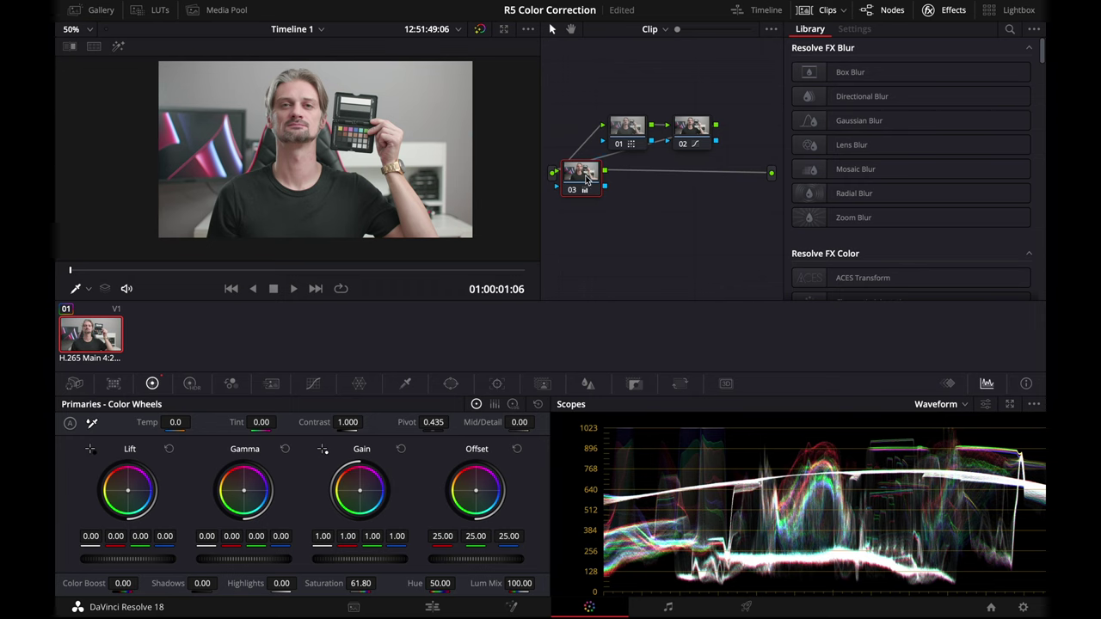
left_click_drag(586, 178, 669, 207)
left_click_drag(75, 273, 119, 268)
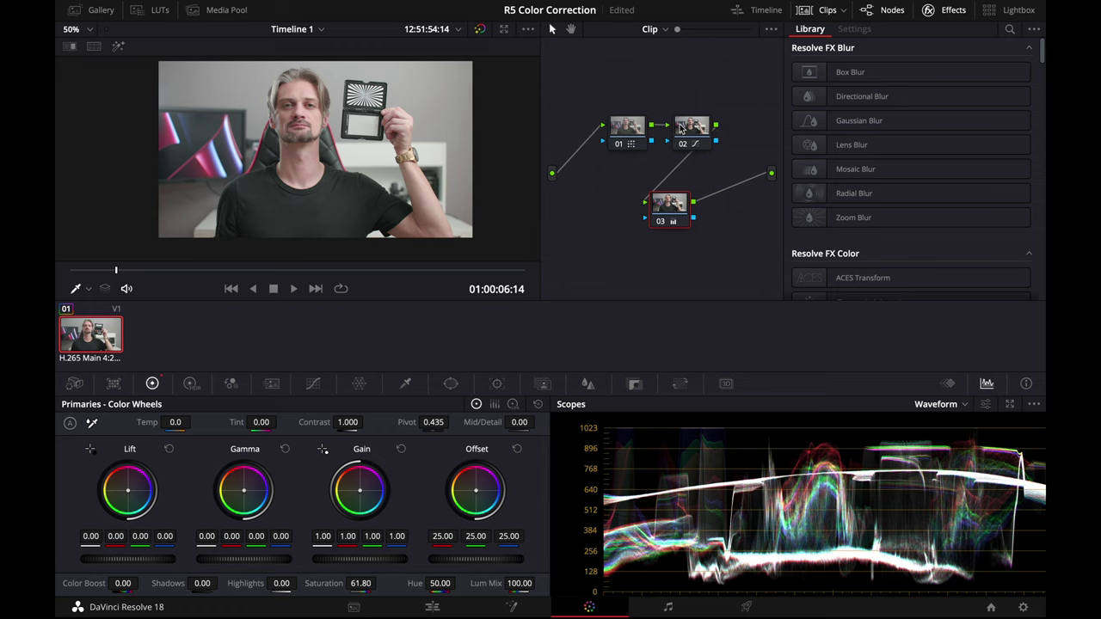
Wire node 03 after node 02, insert a node before the contrast node, and white-balance it on the grey card (Temp -5.4, Tint 3.27)
left_click_drag(668, 216, 599, 105)
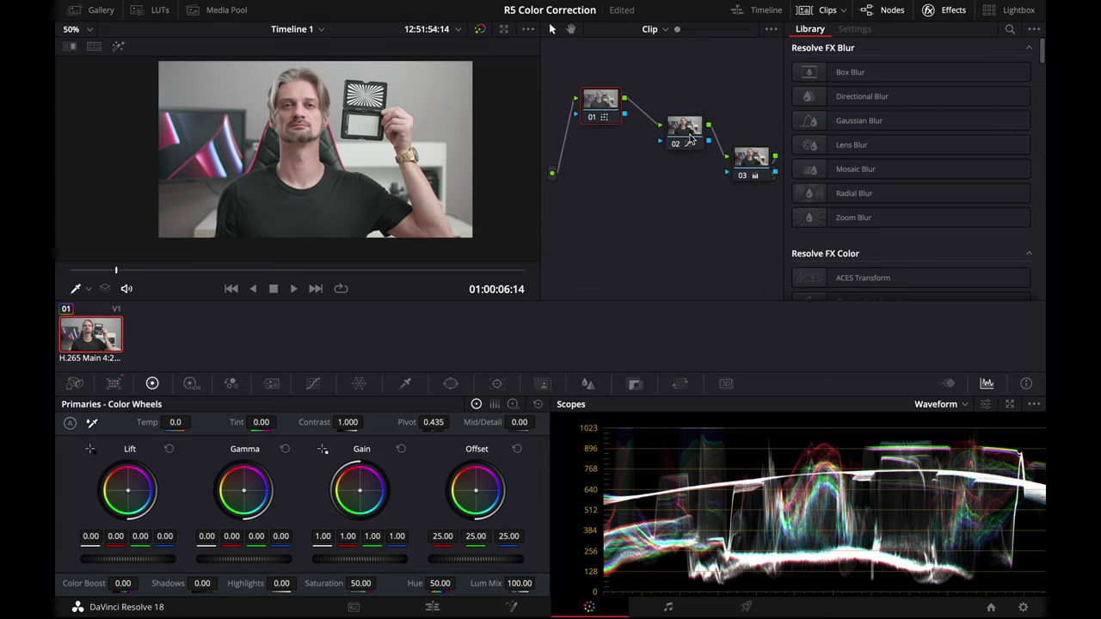
left_click_drag(686, 138, 719, 113)
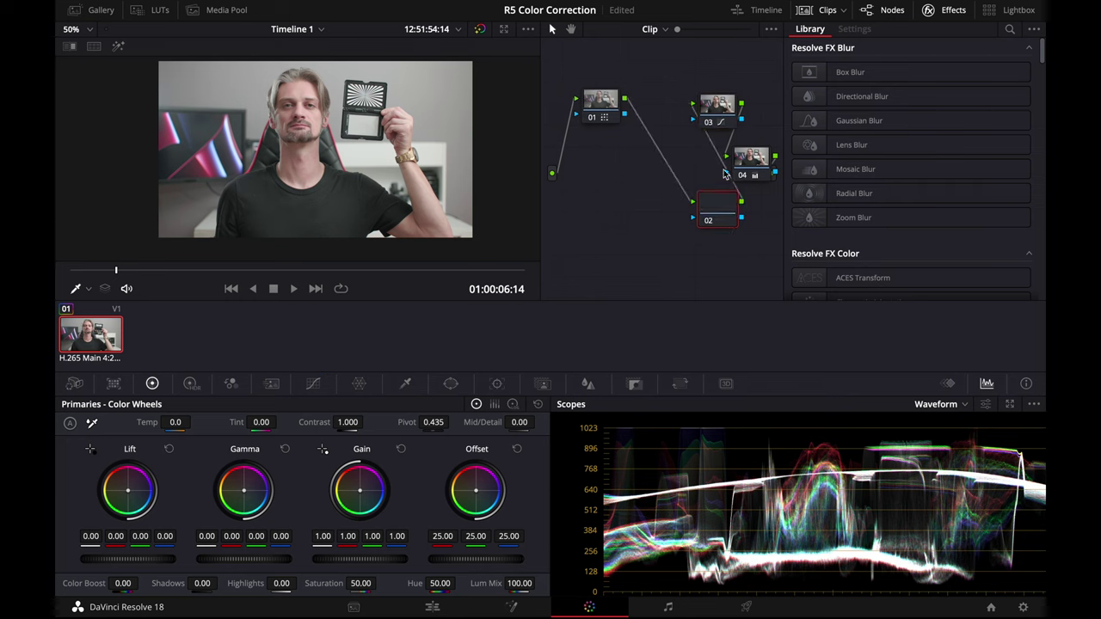
key("shift+s")
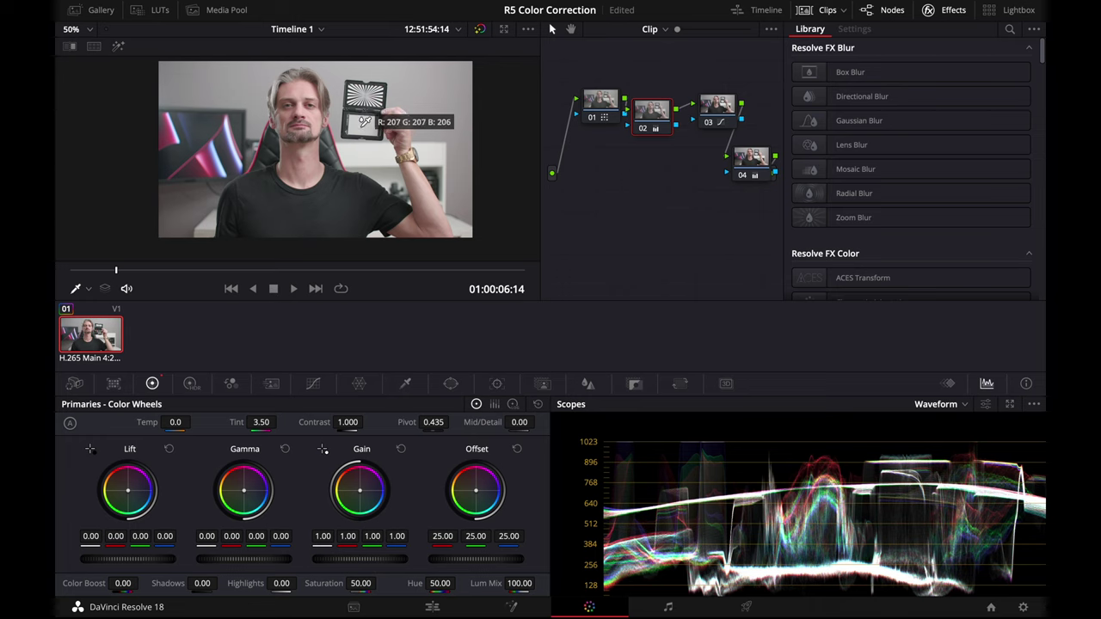
left_click(365, 122)
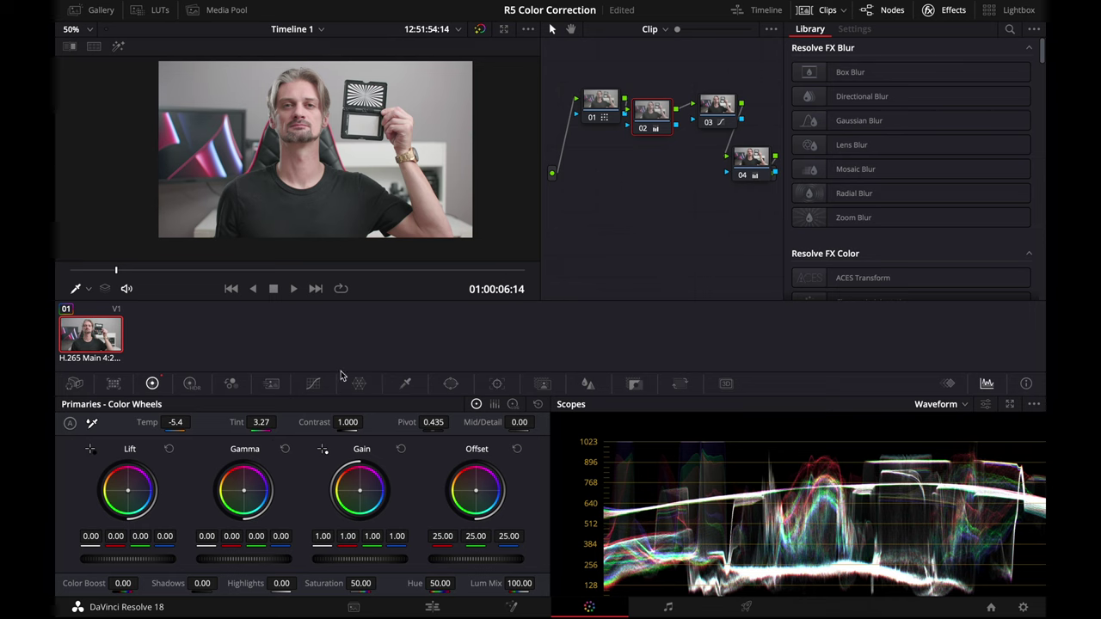
Select node 04 and set Color Boost to -3.00 and Saturation to about 71.60
key("alt+shift+apostrophe")
key("alt+shift+apostrophe")
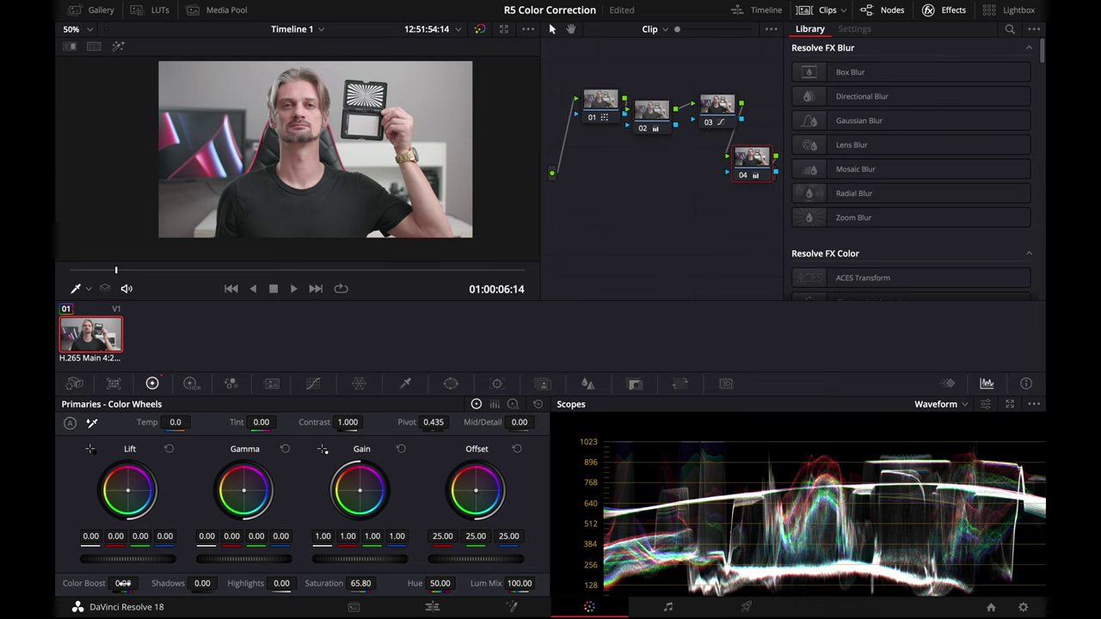
left_click_drag(123, 583, 120, 583)
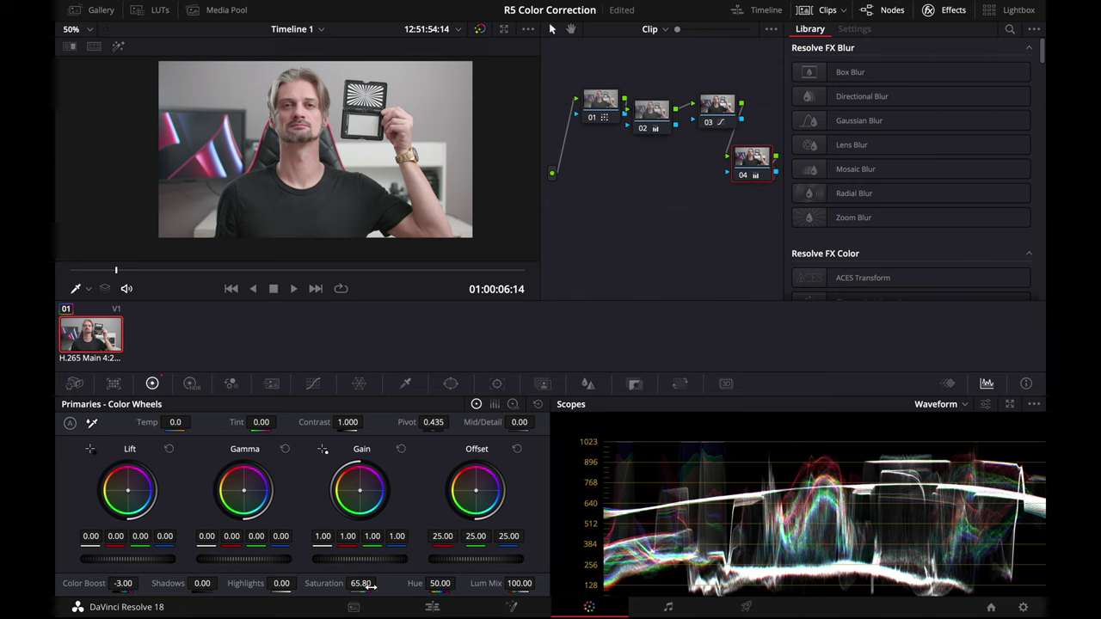
left_click_drag(353, 584, 353, 583)
left_click_drag(361, 583, 353, 584)
Add node 05 with Mid/Detail -12.00, then add node 06 after it
key("alt+o")
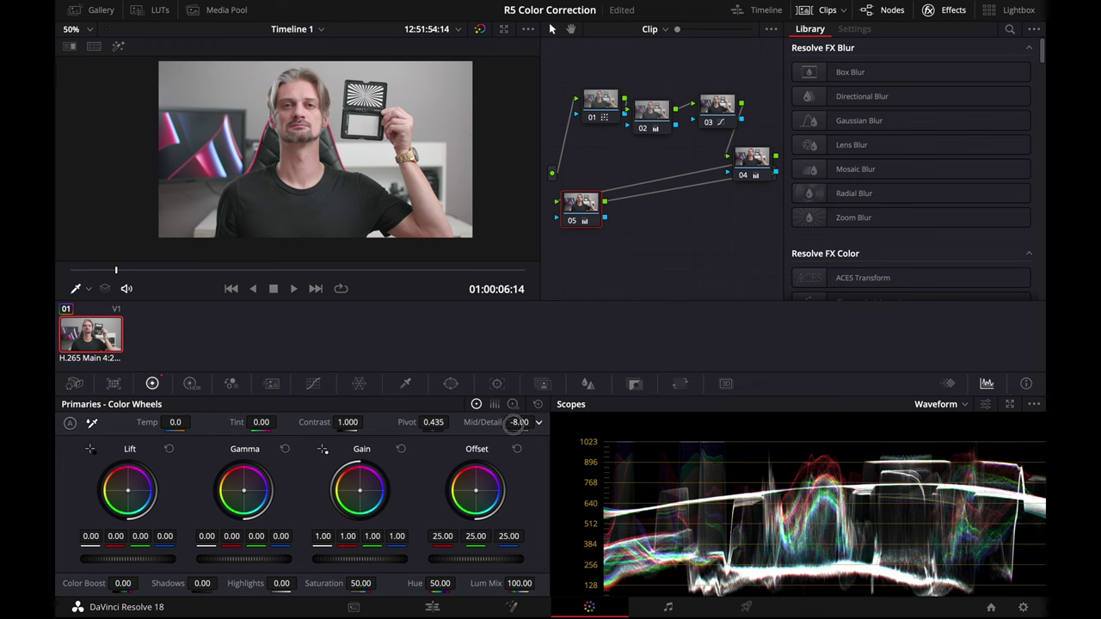
key("ctrl+z")
key("alt+o")
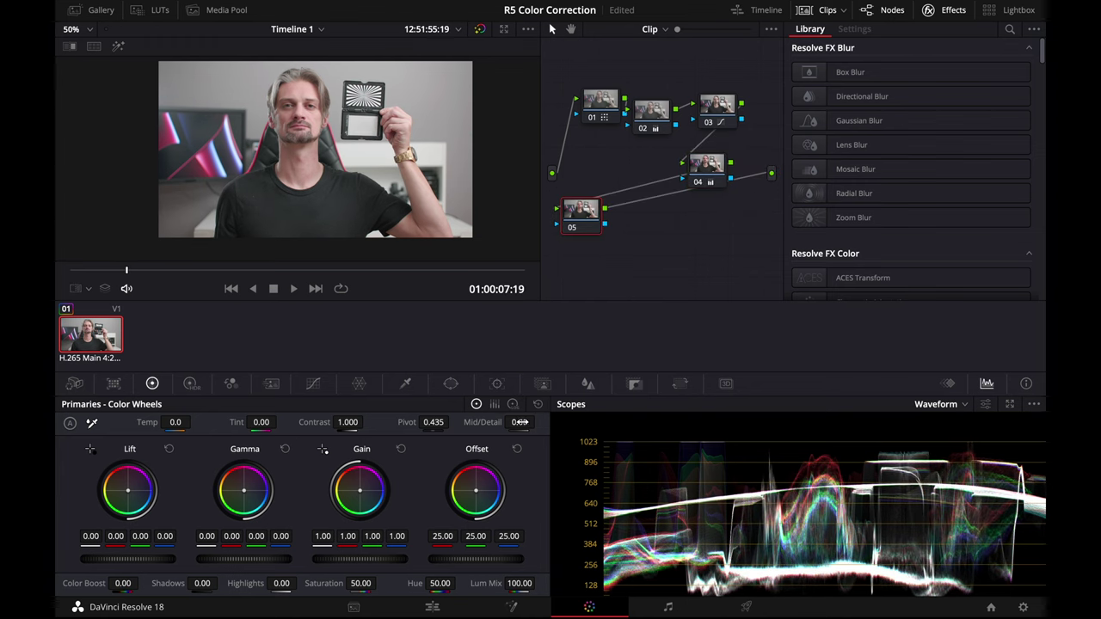
left_click_drag(520, 422, 520, 421)
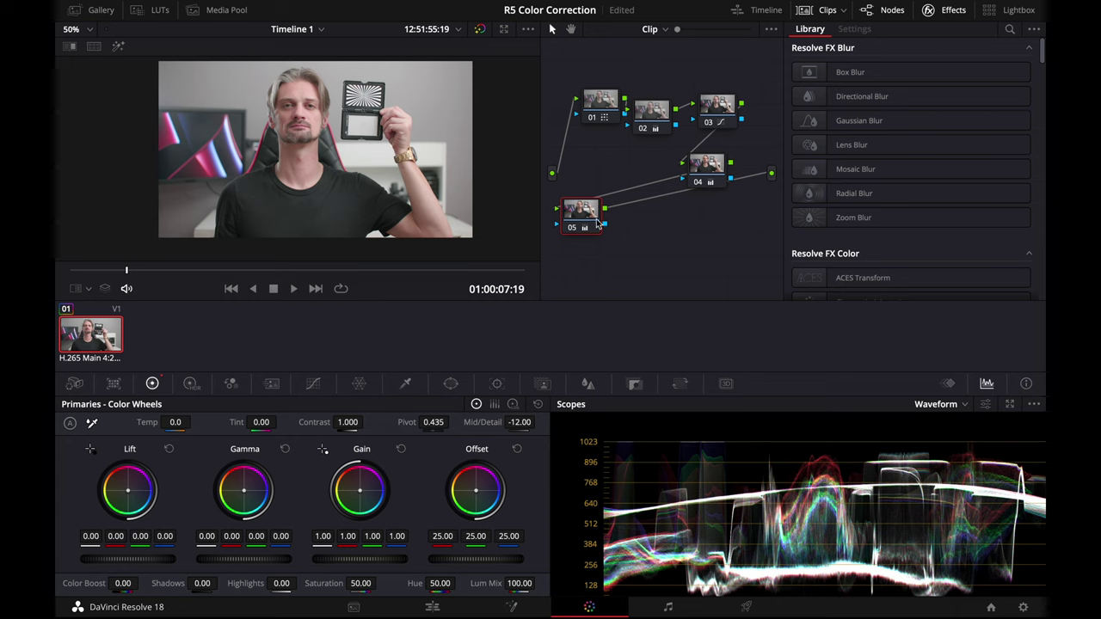
key("alt+s")
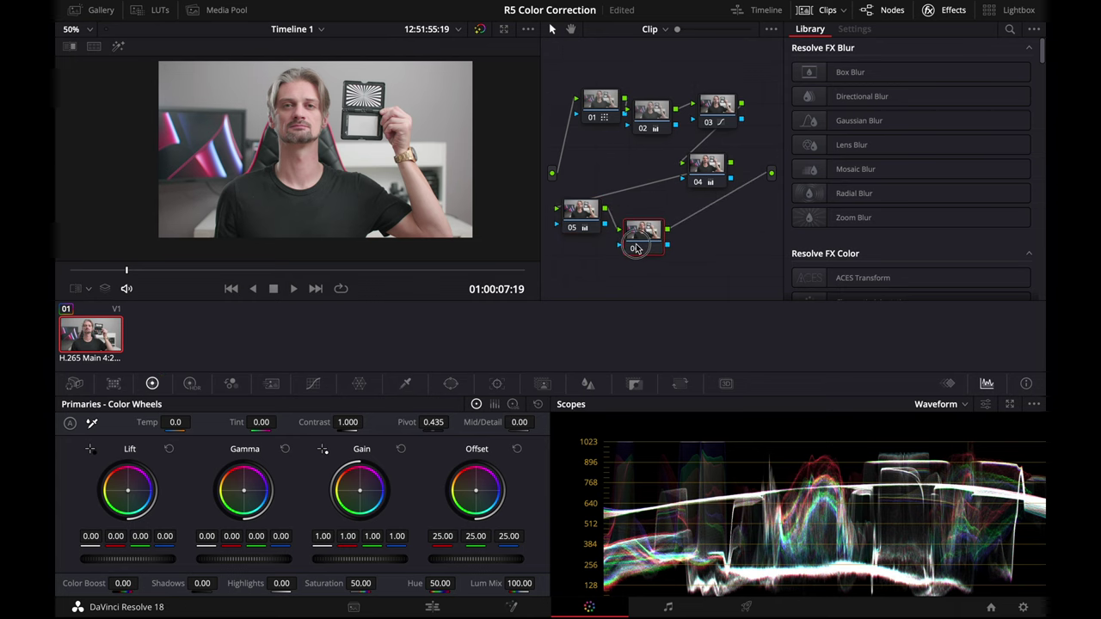
Open node 06's Blur palette and turn on Highlight view in the viewer
left_click(589, 385)
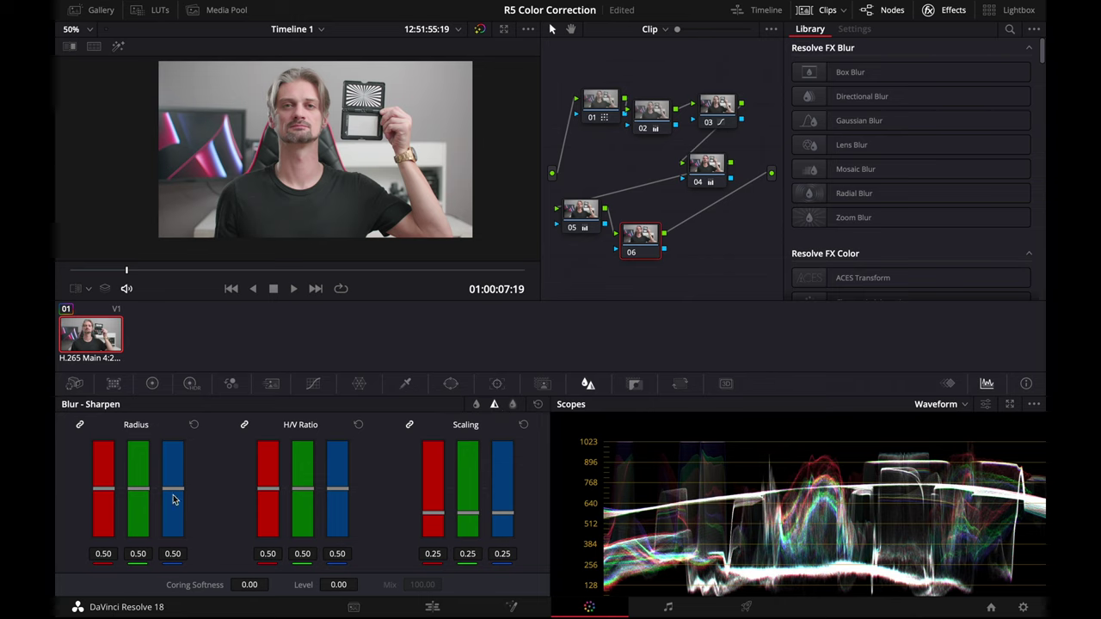
left_click(119, 47)
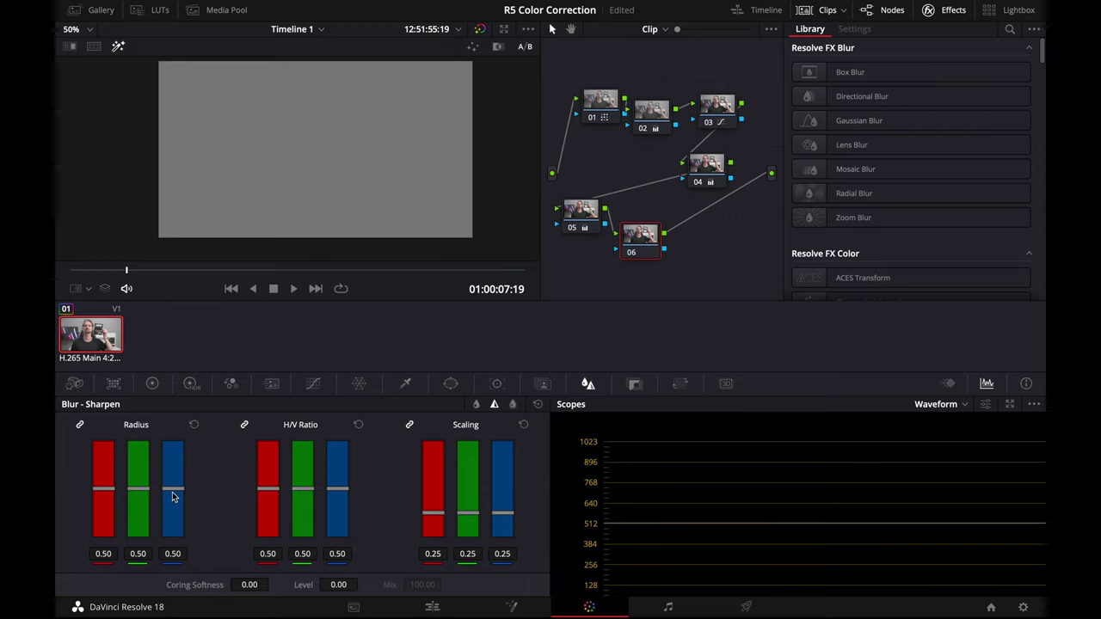
Lower node 06's linked Radius from 0.50 to 0.45 and zoom the viewer to inspect the sharpening
left_click_drag(175, 491, 174, 497)
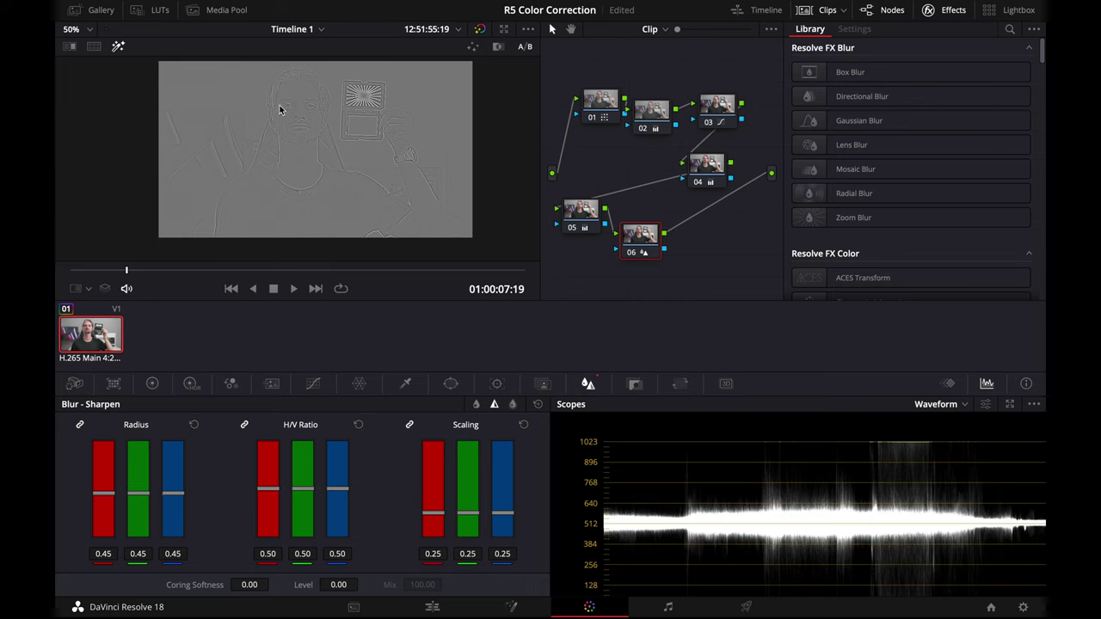
scroll(279, 110, "up", 10)
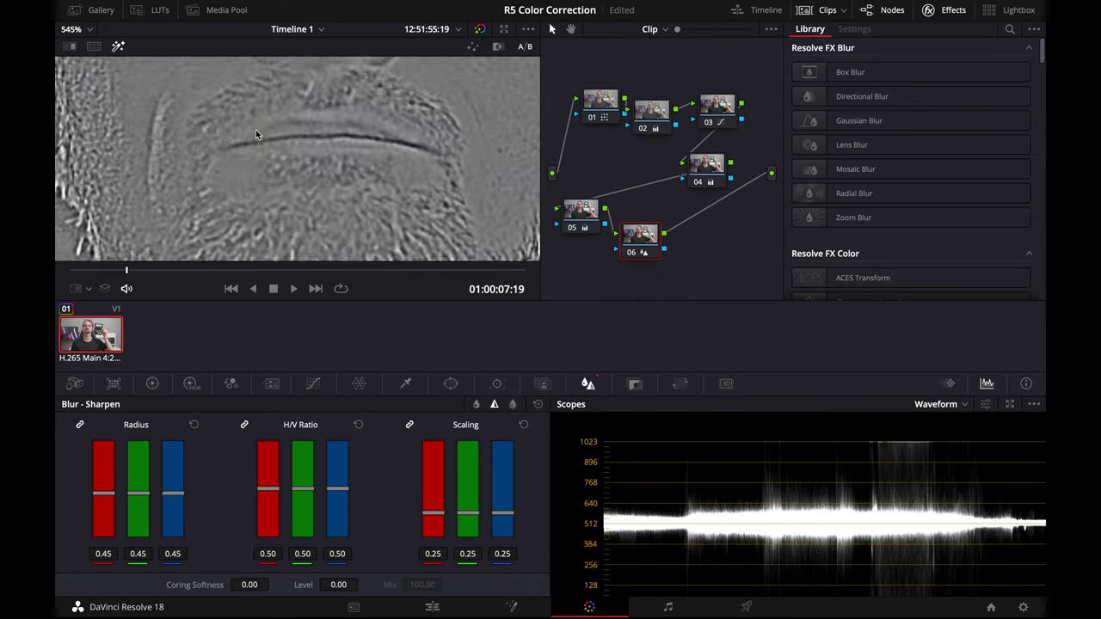
scroll(267, 155, "down", 2)
scroll(193, 112, "down", 5)
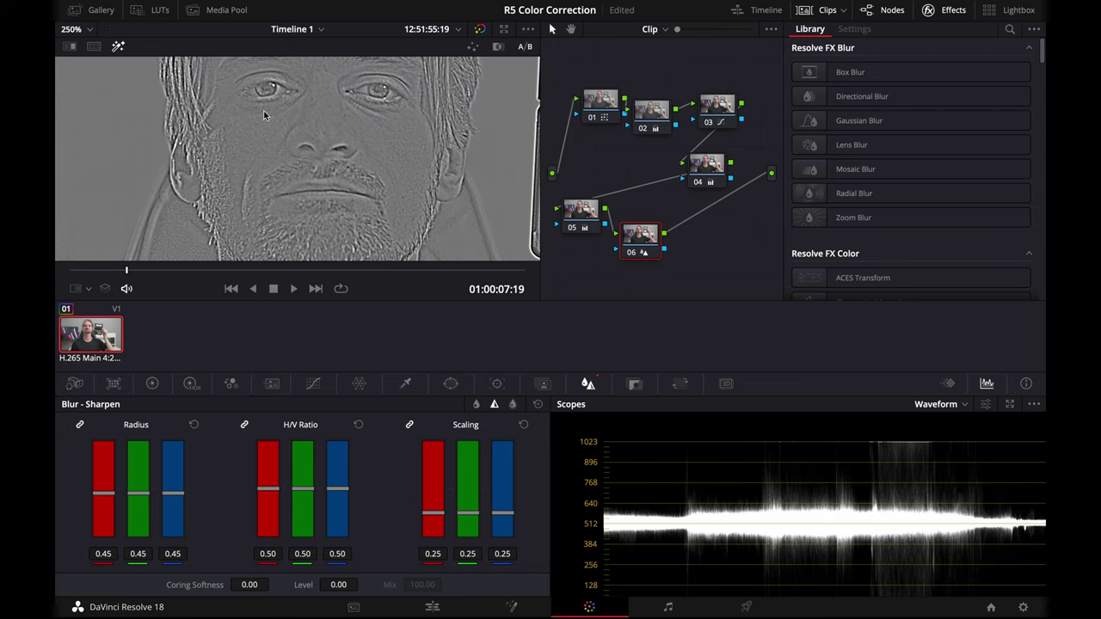
scroll(443, 169, "down", 1)
scroll(404, 132, "down", 3)
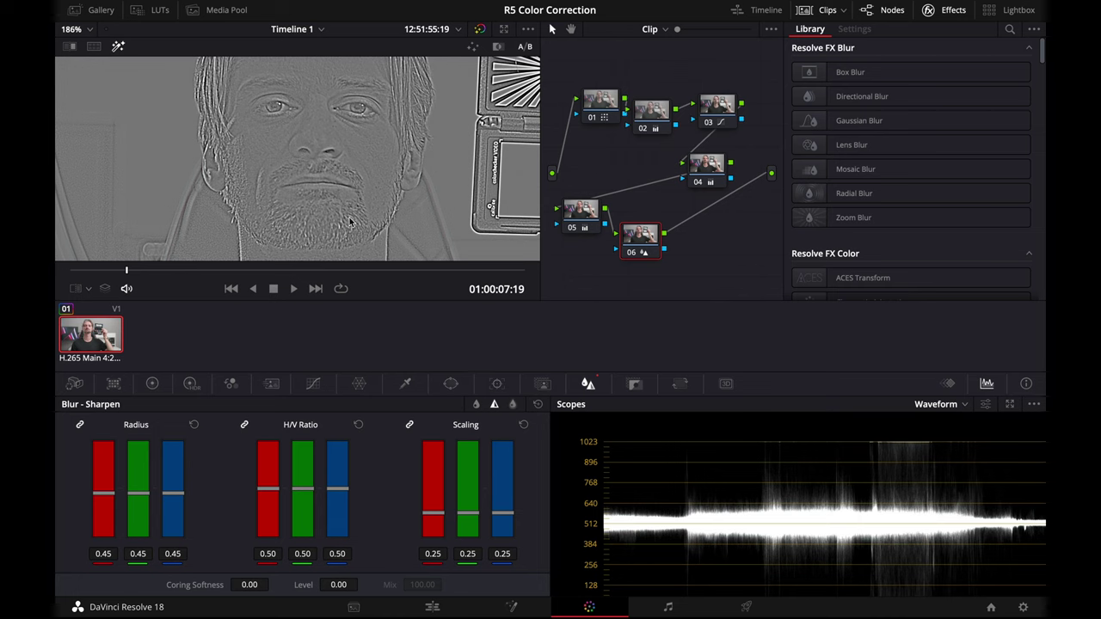
scroll(348, 215, "down", 2)
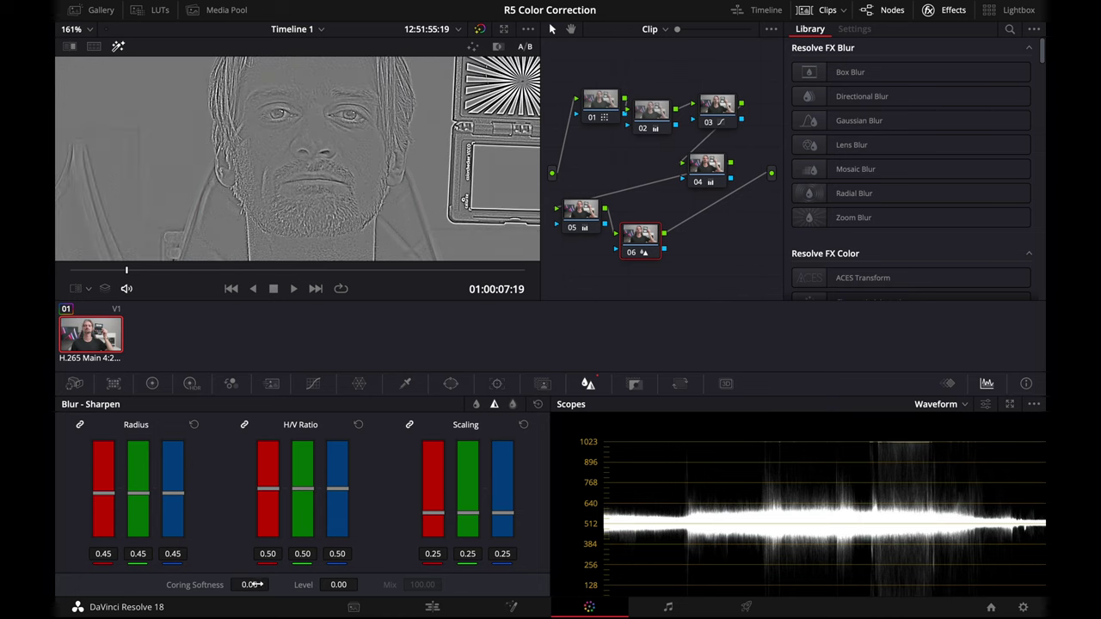
Set node 06's Coring Softness to 8 and Level to 14, zooming in on the eyes
left_click_drag(336, 585, 333, 584)
mouse_move(260, 586)
left_mouse_down()
mouse_move(272, 584)
mouse_move(249, 585)
mouse_move(260, 585)
left_mouse_up()
left_click_drag(341, 584, 342, 584)
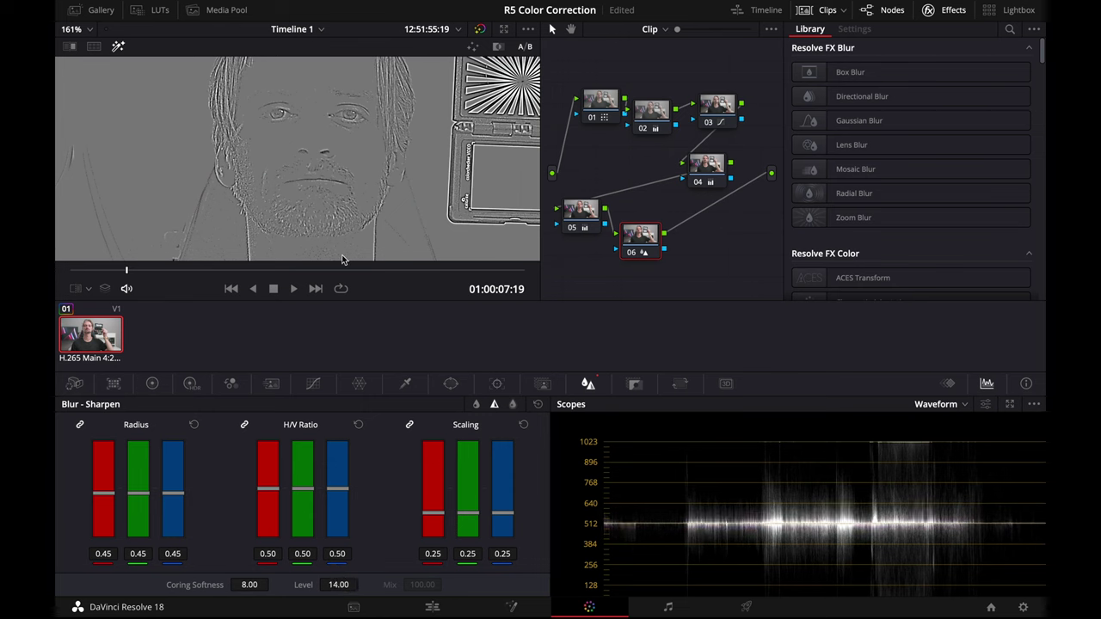
scroll(344, 153, "up", 4)
scroll(344, 152, "up", 3)
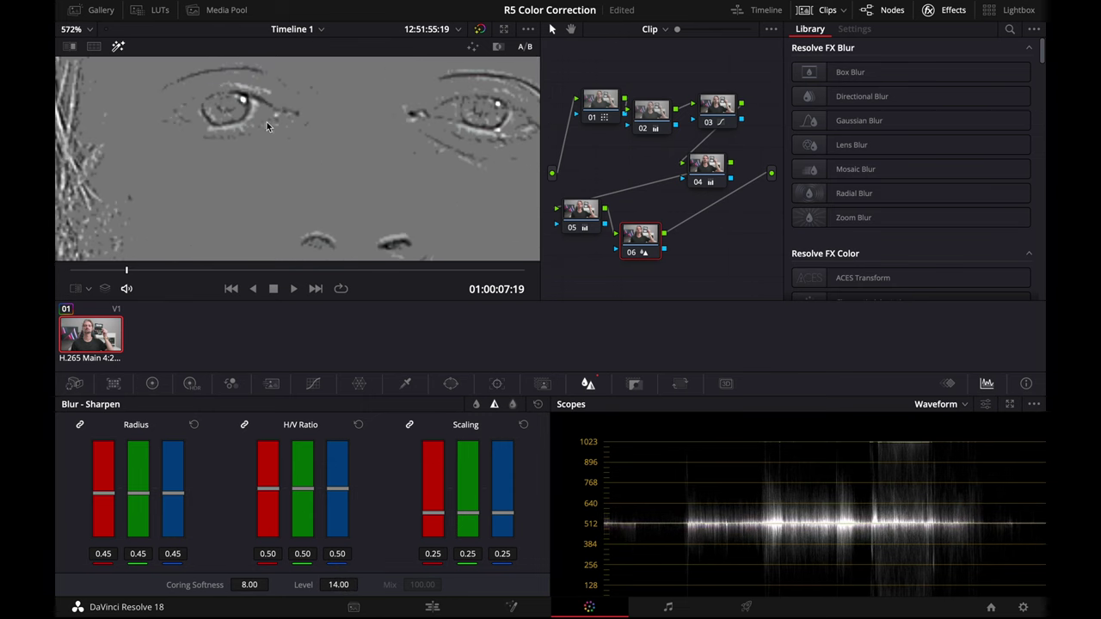
scroll(249, 135, "down", 7)
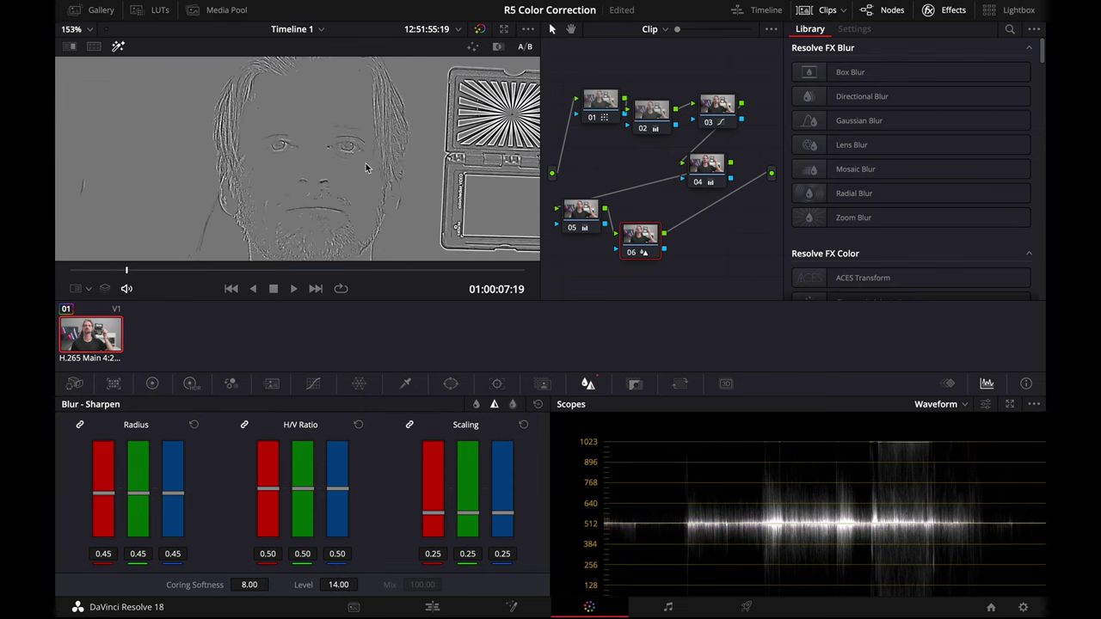
scroll(393, 174, "down", 2)
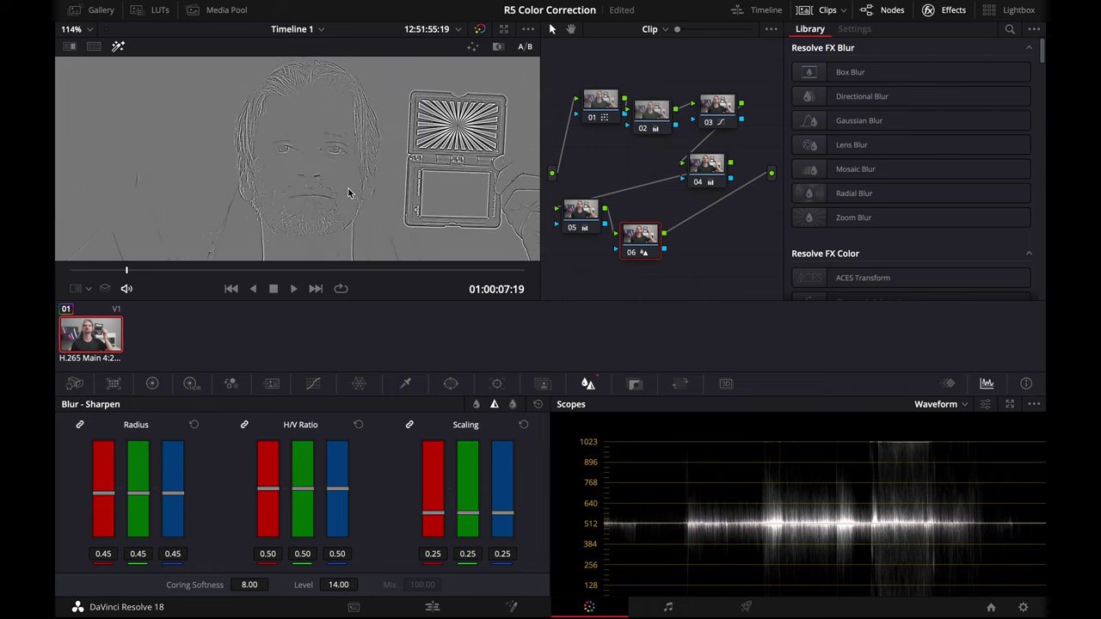
Check the eyes stay crisp, then turn off Highlight mode to show the full graded picture
scroll(348, 193, "up", 4)
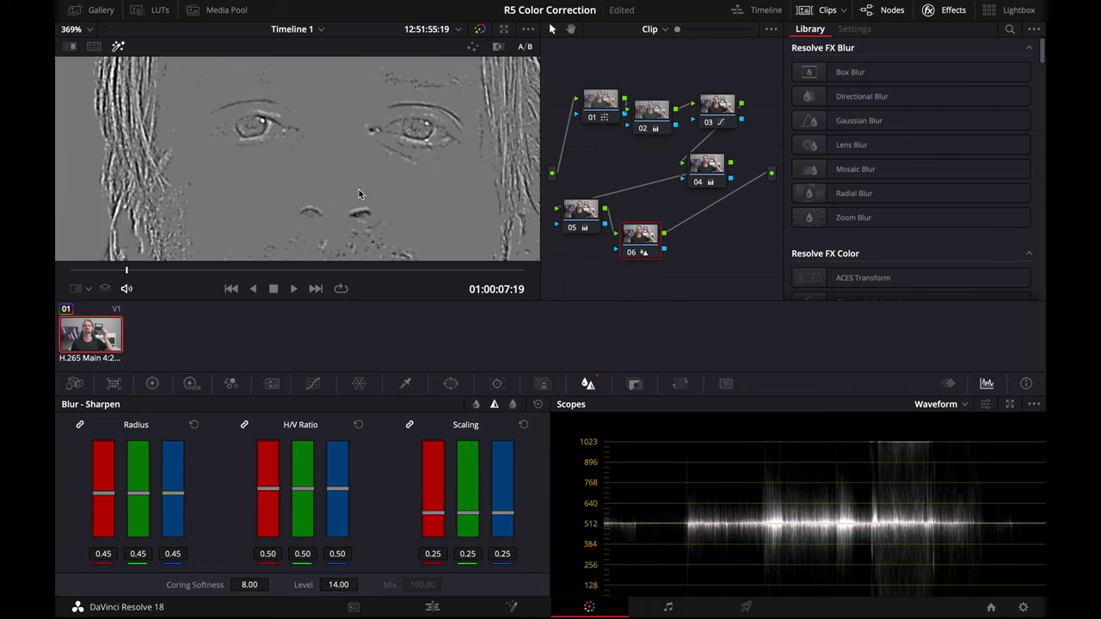
scroll(254, 144, "down", 3)
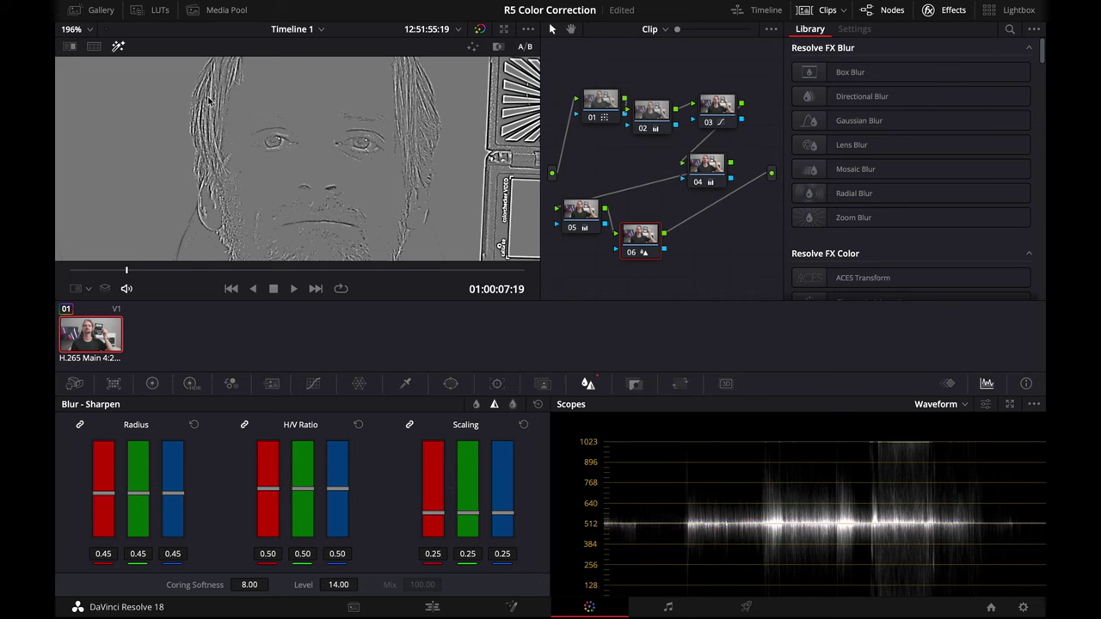
scroll(372, 160, "down", 2)
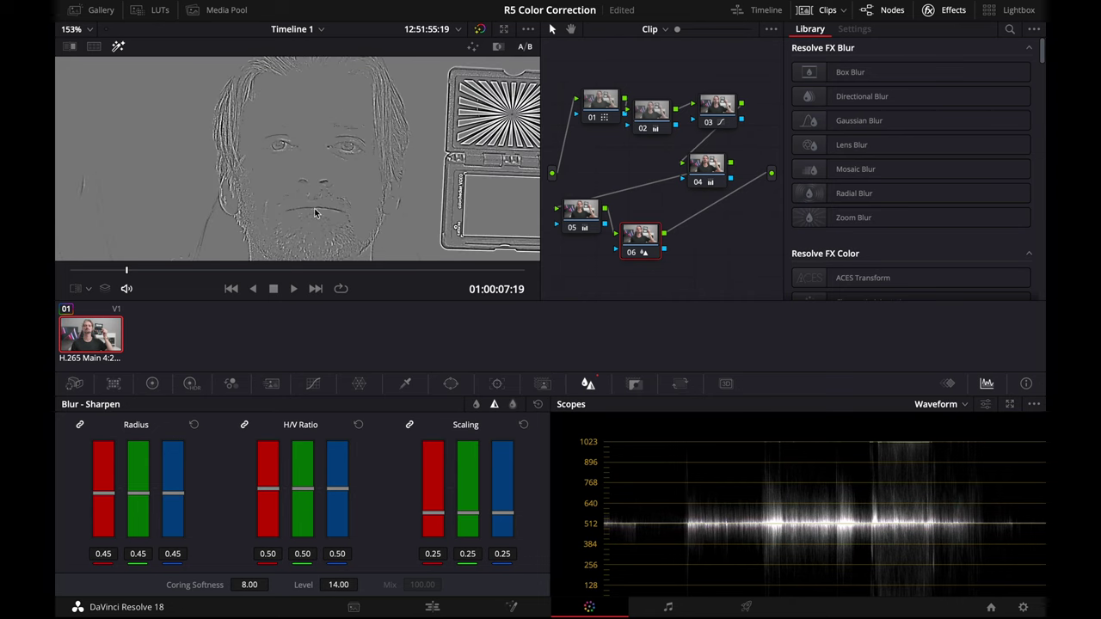
scroll(283, 188, "up", 4)
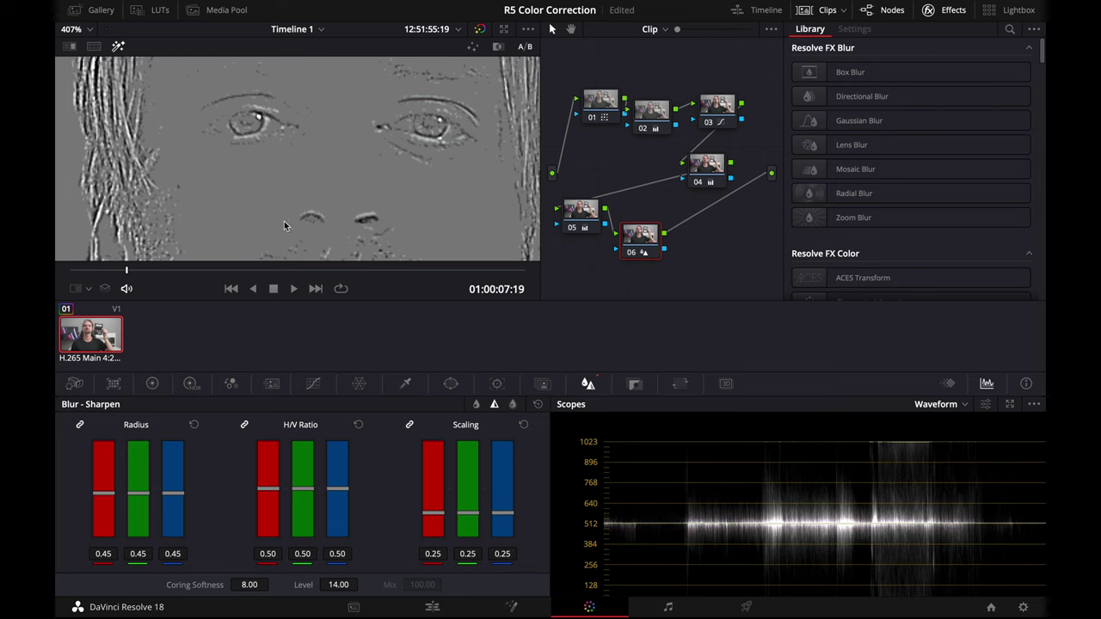
scroll(302, 129, "down", 7)
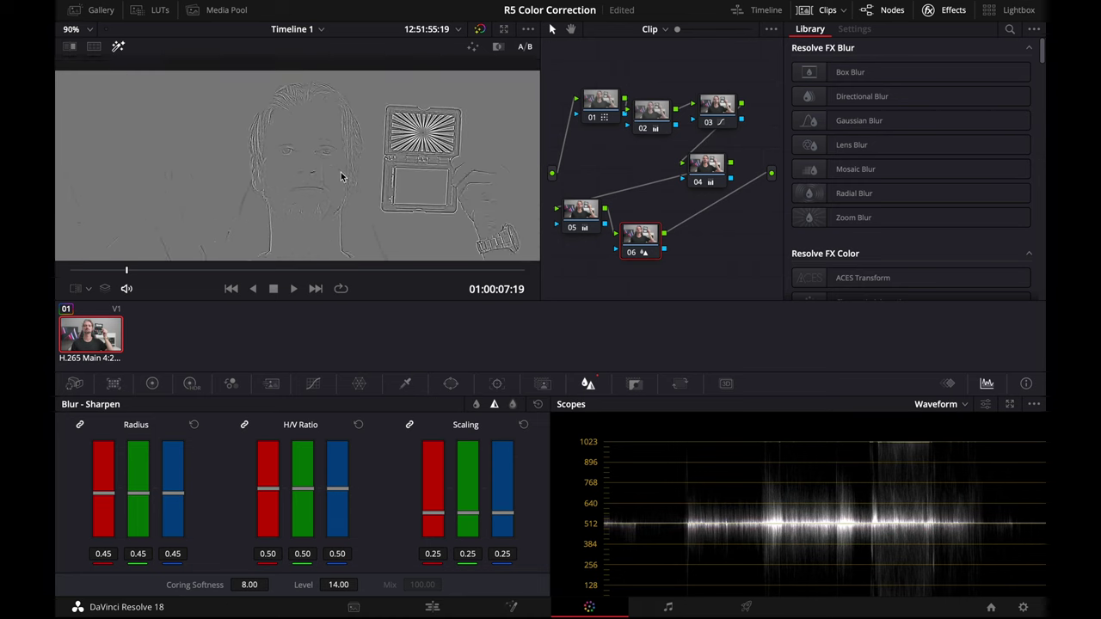
left_click(120, 47)
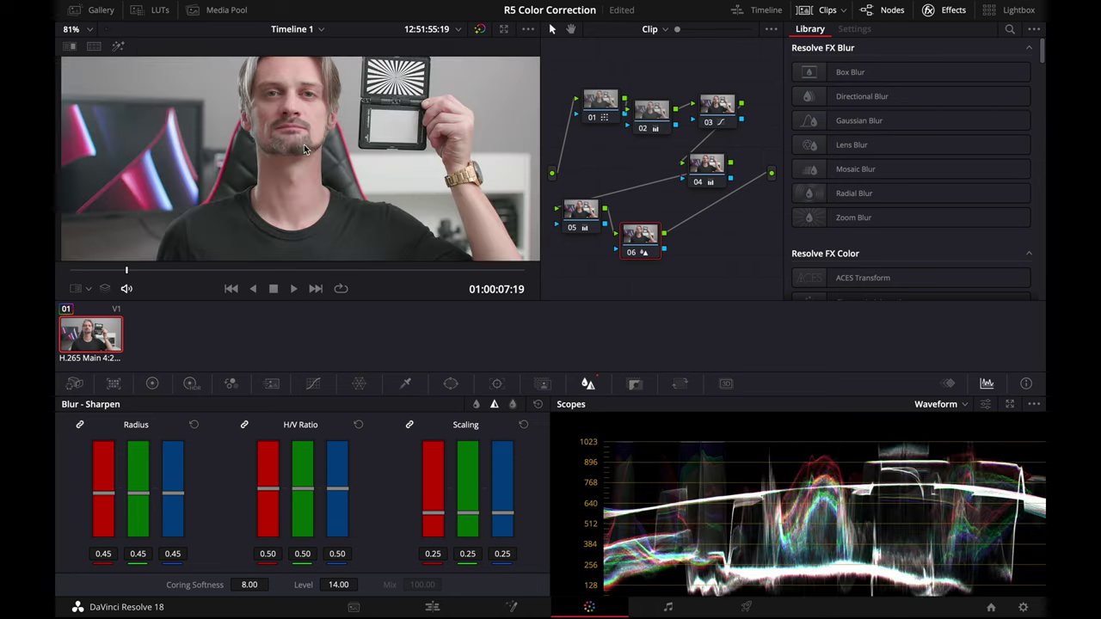
scroll(303, 145, "up", 5)
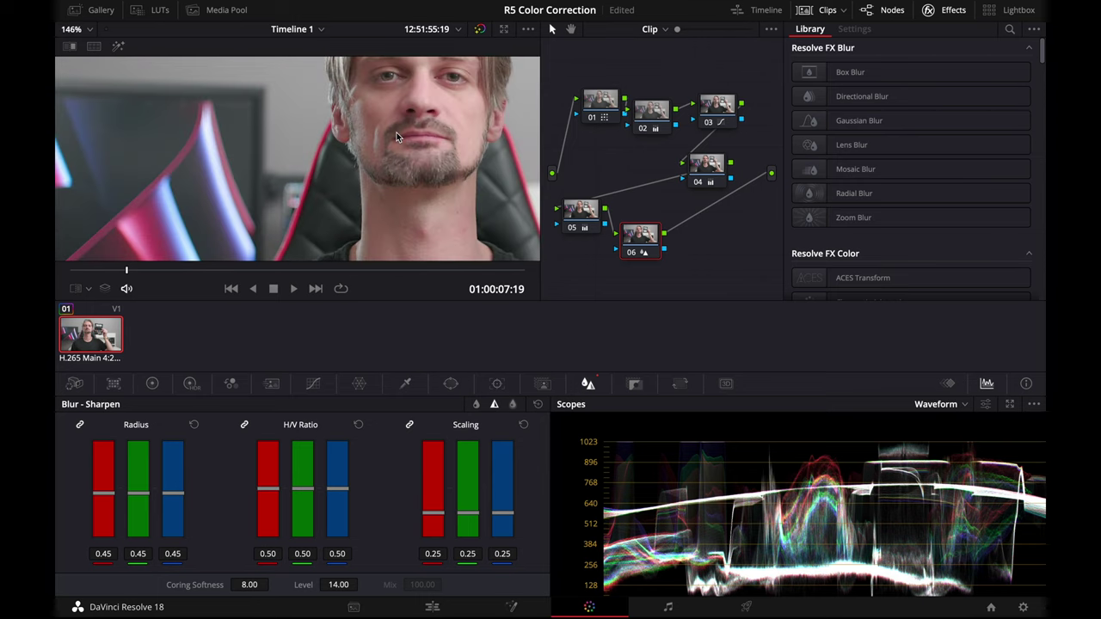